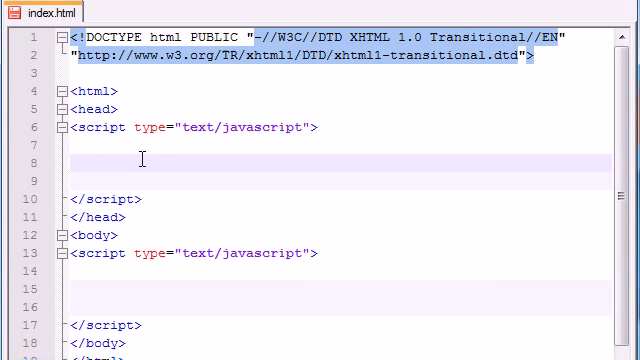
{"action": "type", "text": "function"}
{"action": "type", "text": " people"}
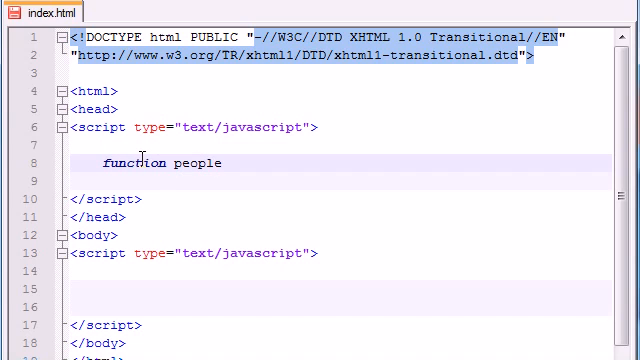
{"action": "type", "text": "()"}
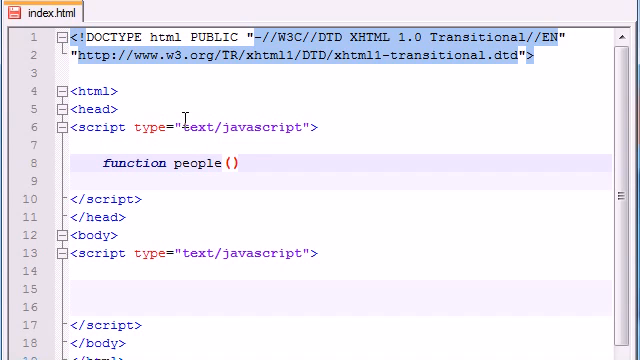
{"action": "type", "text": "name"}
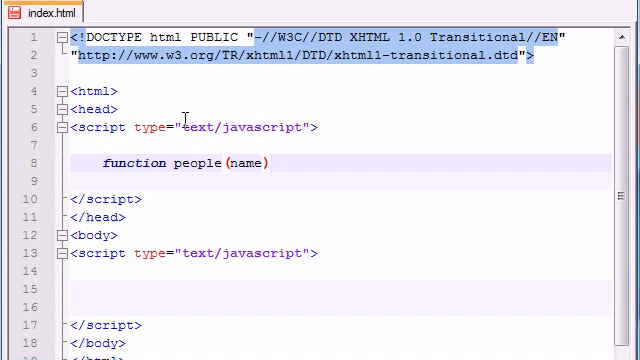
{"action": "type", "text": ", age"}
{"action": "type", "text": "{}"}
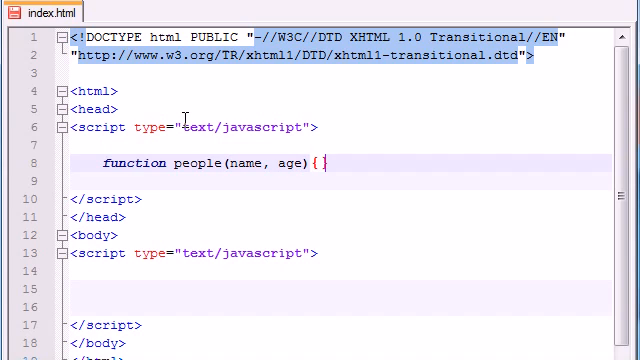
Write function people(name, age) assigning this.name = name and this.age = age in the head script
{"action": "key", "text": "Return"}
{"action": "key", "text": "Return"}
{"action": "key", "text": "Up"}
{"action": "key", "text": "Tab"}
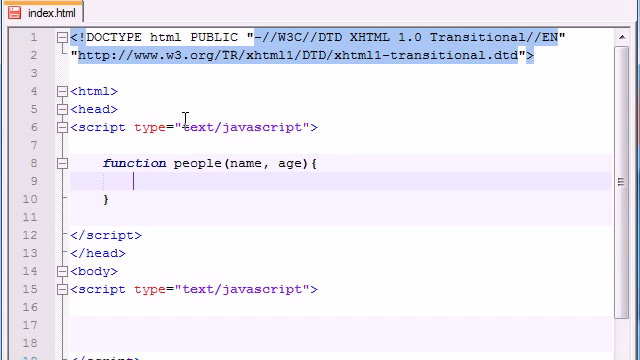
{"action": "type", "text": "this."}
{"action": "type", "text": "name = "}
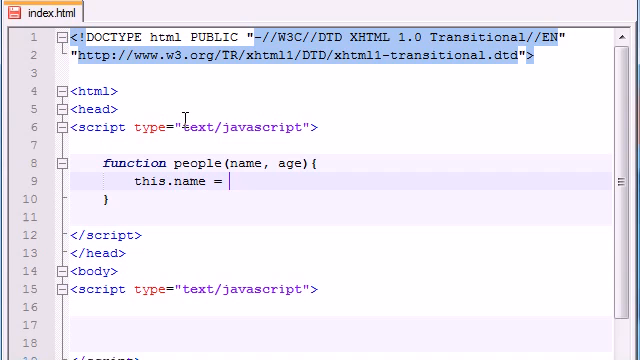
{"action": "type", "text": "name;"}
{"action": "key", "text": "Return"}
{"action": "type", "text": "th"}
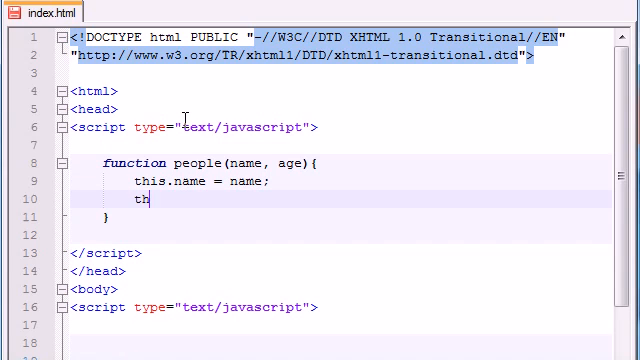
{"action": "type", "text": "is.age = ag"}
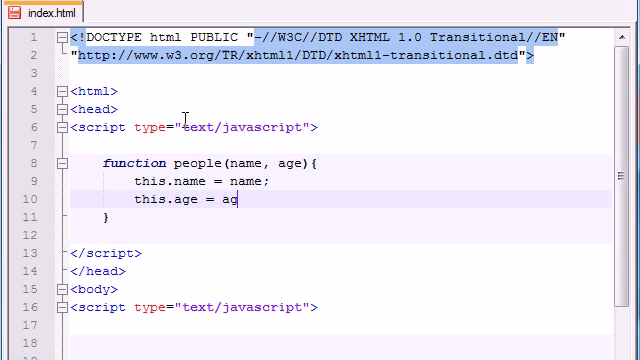
{"action": "type", "text": "e;"}
{"action": "left_click", "coordinate": [155, 217]}
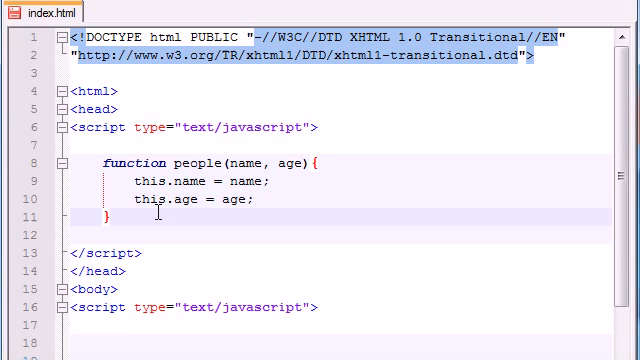
Declare var natalie = new people("Natalie Portman", 28); below the constructor
{"action": "key", "text": "Return"}
{"action": "key", "text": "Return"}
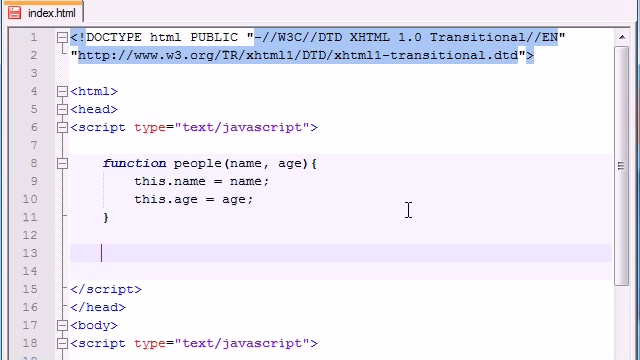
{"action": "type", "text": "var "}
{"action": "type", "text": "nata"}
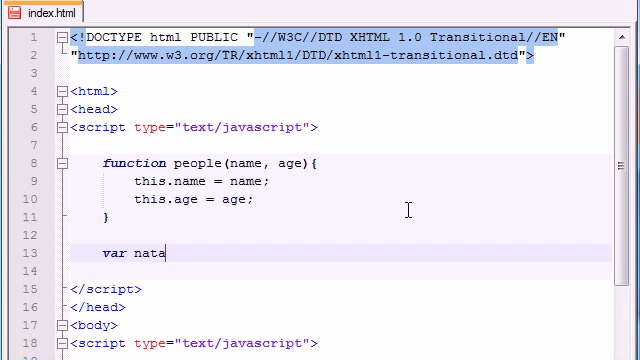
{"action": "type", "text": "lie = "}
{"action": "type", "text": "()"}
{"action": "key", "text": "Left"}
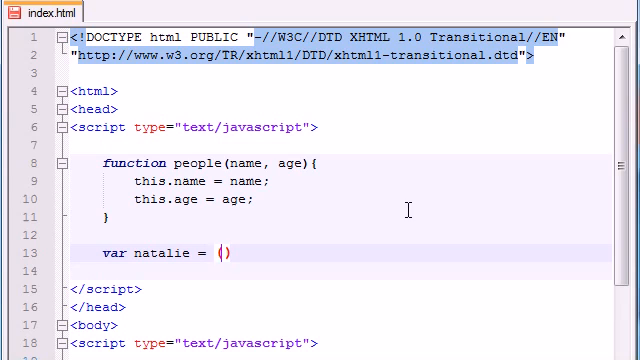
{"action": "key", "text": "BackSpace"}
{"action": "key", "text": "Delete"}
{"action": "type", "text": "new"}
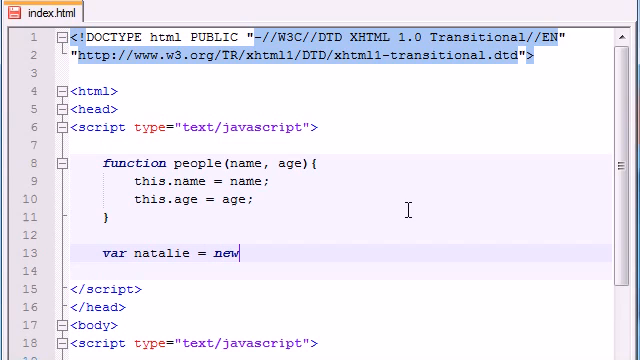
{"action": "type", "text": " people"}
{"action": "type", "text": "()"}
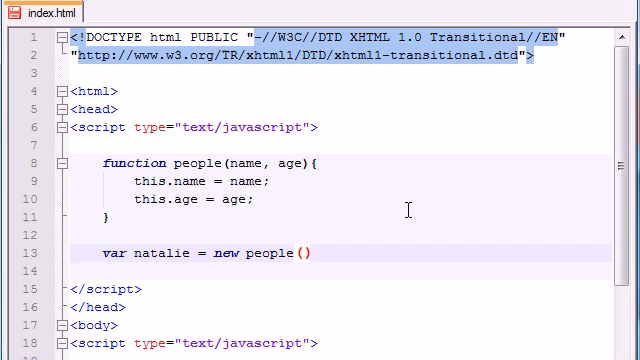
{"action": "type", "text": ";"}
{"action": "key", "text": "Left"}
{"action": "key", "text": "Left"}
{"action": "type", "text": "\"\""}
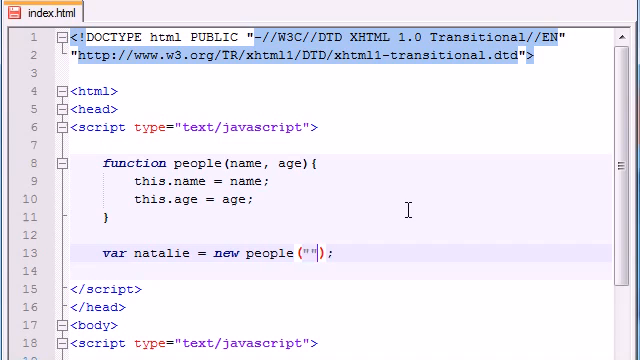
{"action": "key", "text": "Left"}
{"action": "type", "text": "Natalie H"}
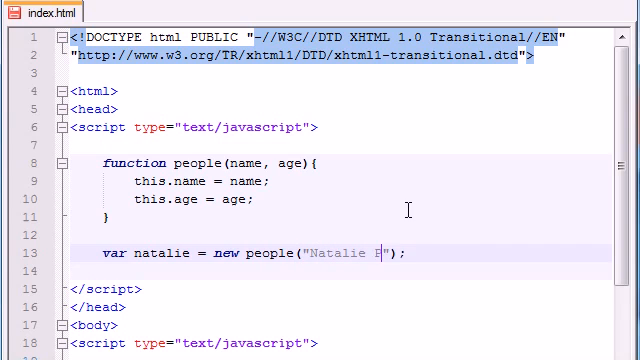
{"action": "key", "text": "BackSpace"}
{"action": "type", "text": "Portman\", "}
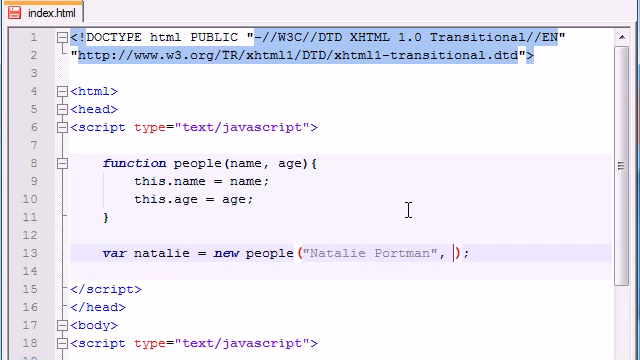
{"action": "type", "text": "28"}
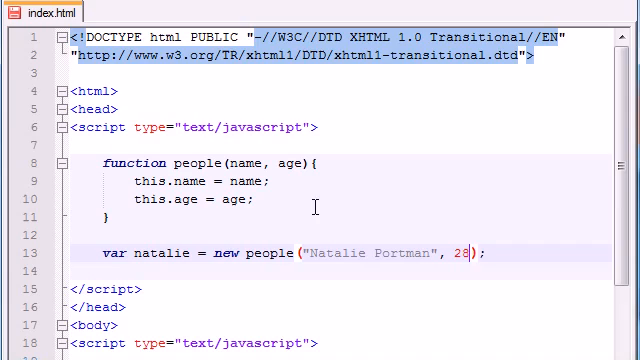
{"action": "scroll", "coordinate": [285, 264], "scroll_direction": "down", "scroll_amount": 2}
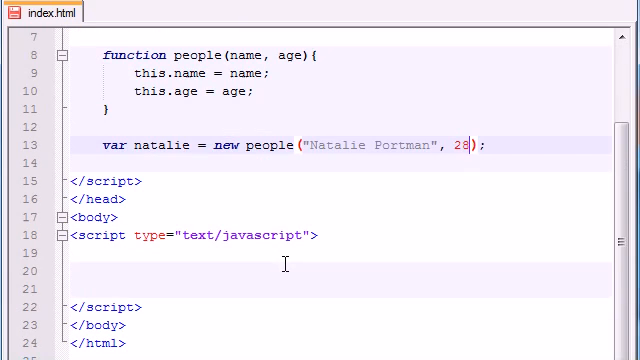
Highlight age and the this.name / this.age assignment lines to review the constructor
{"action": "left_click", "coordinate": [190, 73]}
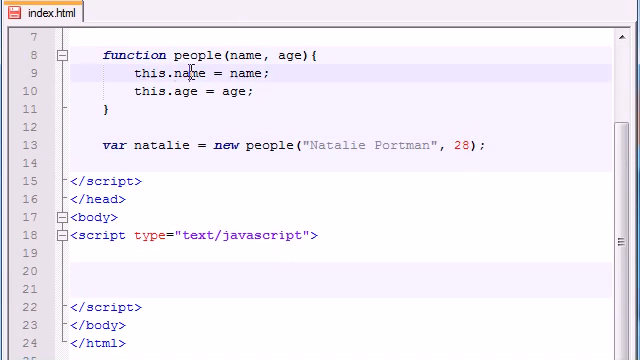
{"action": "left_click", "coordinate": [184, 91]}
{"action": "double_click", "coordinate": [184, 91]}
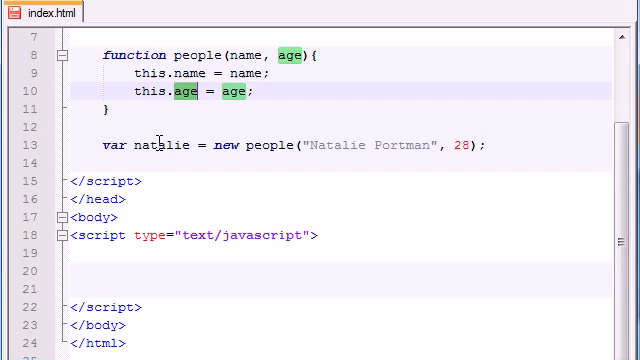
{"action": "scroll", "coordinate": [157, 144], "scroll_direction": "up", "scroll_amount": 1}
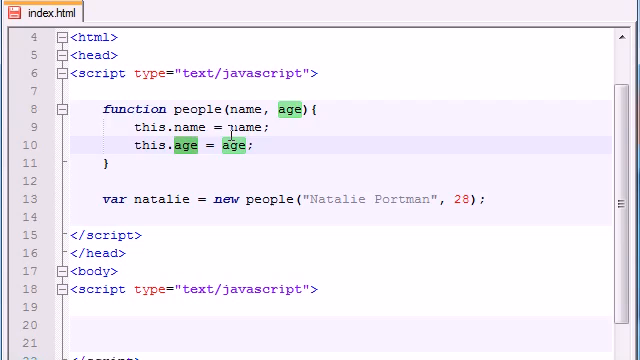
{"action": "left_click", "coordinate": [153, 127]}
{"action": "left_click_drag", "start_coordinate": [135, 127], "coordinate": [270, 127]}
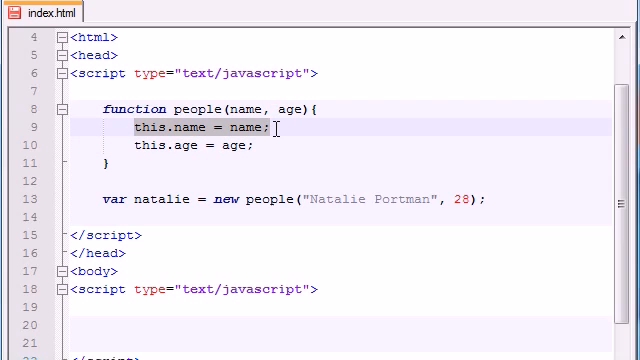
{"action": "left_click", "coordinate": [270, 127]}
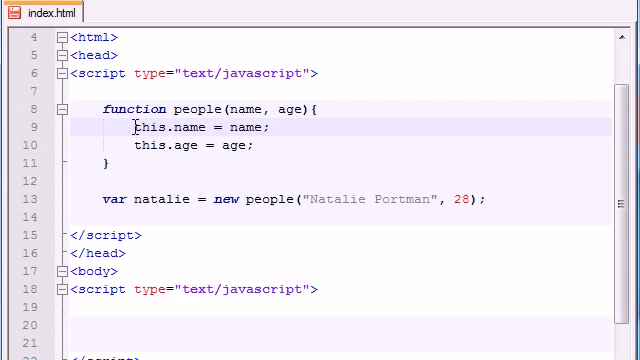
{"action": "left_click_drag", "start_coordinate": [134, 127], "coordinate": [293, 127]}
{"action": "left_click_drag", "start_coordinate": [134, 145], "coordinate": [270, 145]}
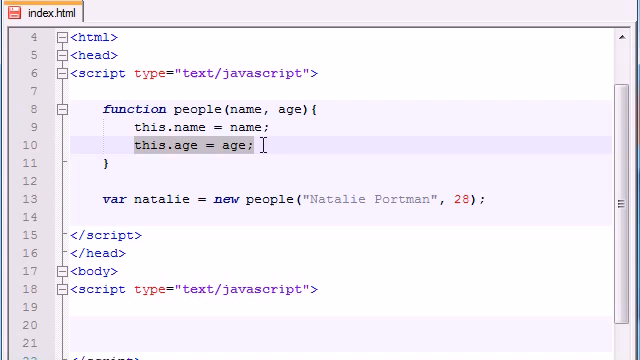
{"action": "left_click_drag", "start_coordinate": [270, 127], "coordinate": [134, 127]}
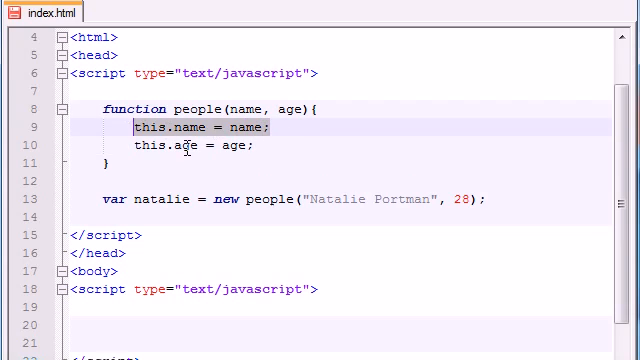
{"action": "left_click_drag", "start_coordinate": [256, 145], "coordinate": [130, 145]}
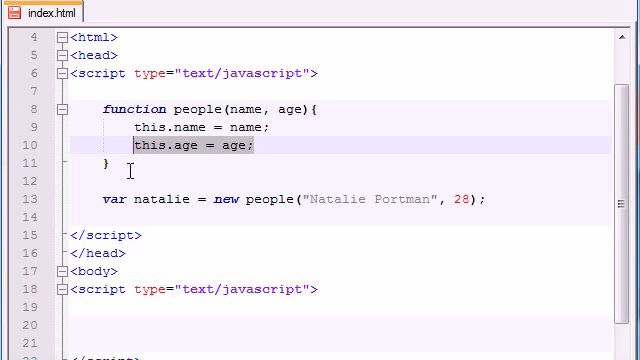
Add function yearsLeft() below the constructor with var numYears = 65 - this.age; inside
{"action": "left_click", "coordinate": [130, 171]}
{"action": "key", "text": "Return"}
{"action": "key", "text": "Return"}
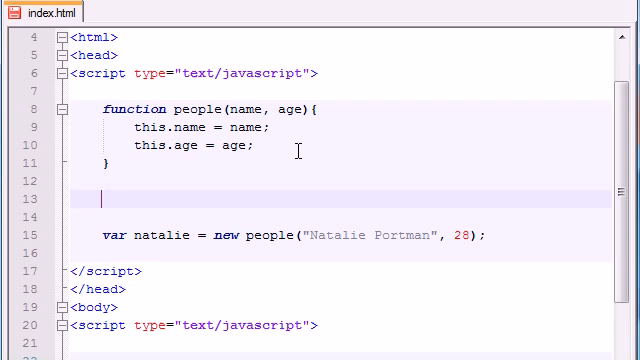
{"action": "scroll", "coordinate": [297, 150], "scroll_direction": "down", "scroll_amount": 1}
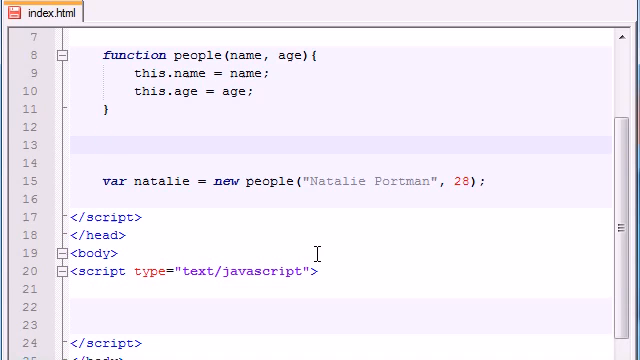
{"action": "type", "text": "function"}
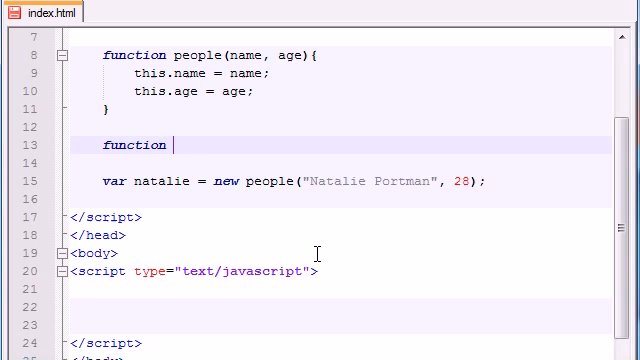
{"action": "type", "text": " yearsL"}
{"action": "type", "text": "eft(){}"}
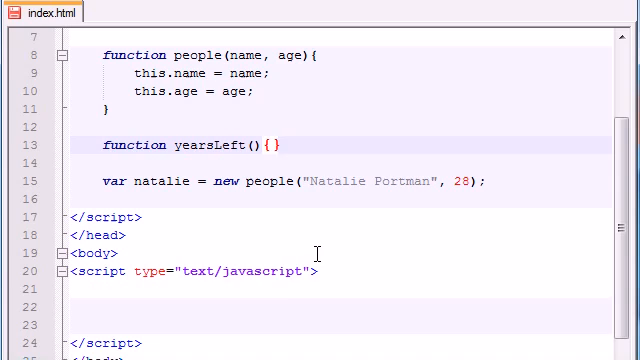
{"action": "key", "text": "Left"}
{"action": "key", "text": "Return"}
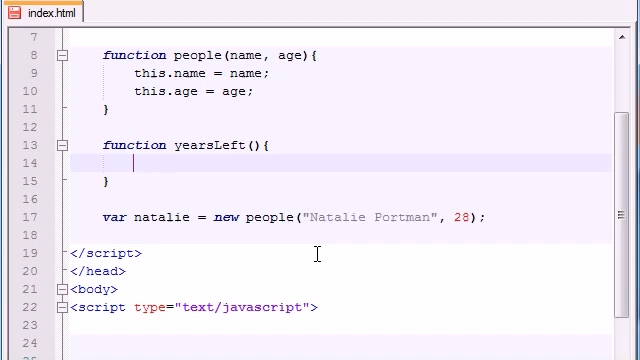
{"action": "type", "text": "var "}
{"action": "type", "text": "numY"}
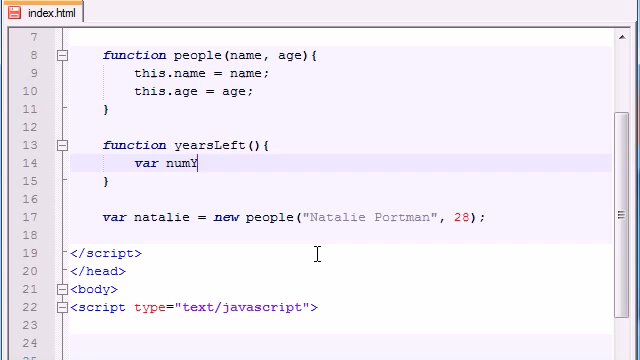
{"action": "type", "text": "ears"}
{"action": "type", "text": " = 65"}
{"action": "type", "text": " -"}
{"action": "type", "text": " this.age;"}
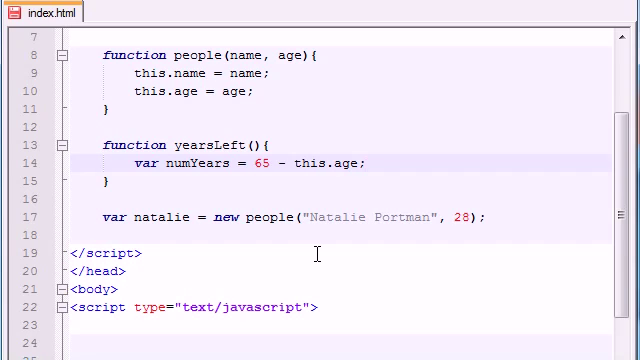
{"action": "key", "text": "Return"}
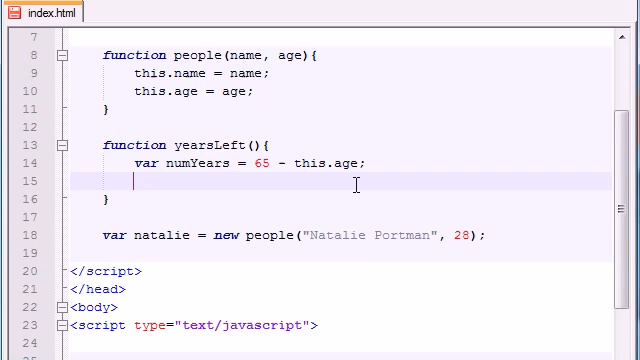
End yearsLeft with return numYears; and highlight both uses of numYears
{"action": "double_click", "coordinate": [205, 163]}
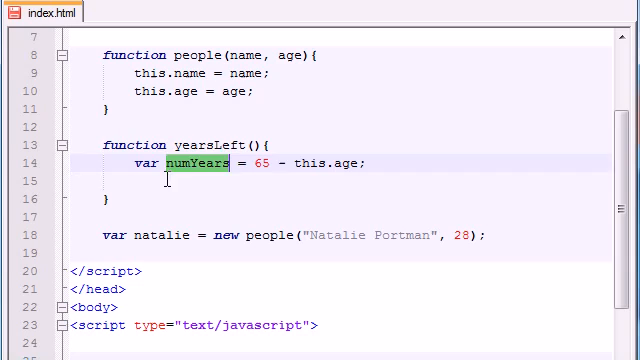
{"action": "left_click", "coordinate": [175, 183]}
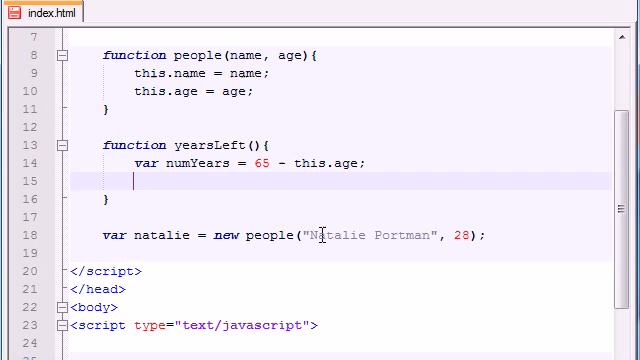
{"action": "type", "text": "return"}
{"action": "type", "text": "numY"}
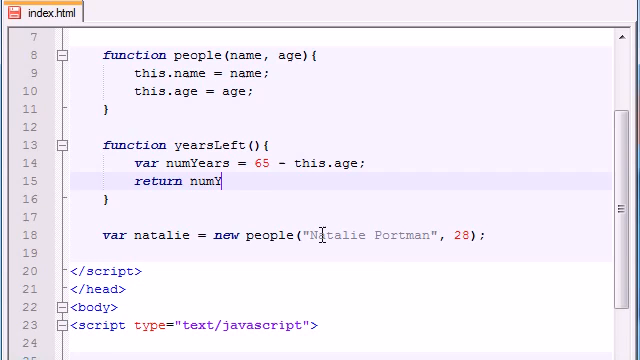
{"action": "type", "text": "ears"}
{"action": "type", "text": ";"}
{"action": "double_click", "coordinate": [222, 181]}
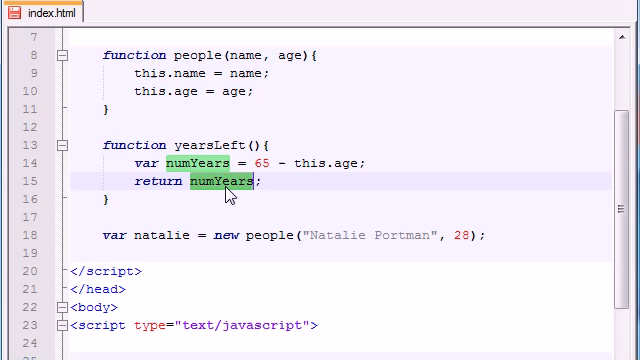
{"action": "left_click", "coordinate": [291, 183]}
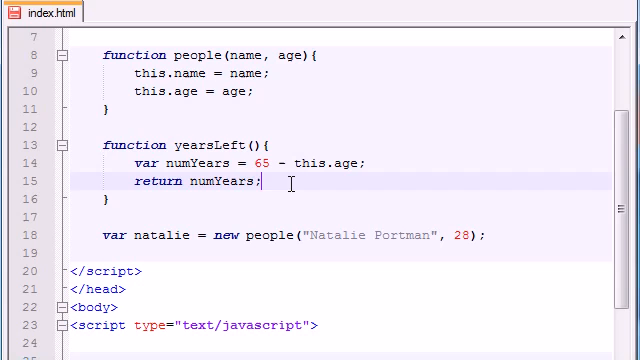
Review the yearsLeft function: its name, the 65 - this.age calculation and returned numYears
{"action": "left_click_drag", "start_coordinate": [100, 147], "coordinate": [122, 199]}
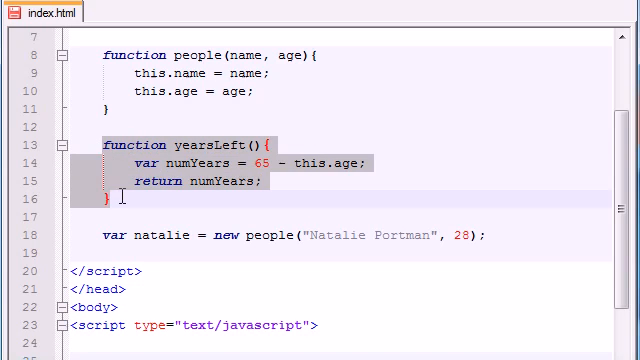
{"action": "left_click", "coordinate": [115, 199]}
{"action": "double_click", "coordinate": [188, 145]}
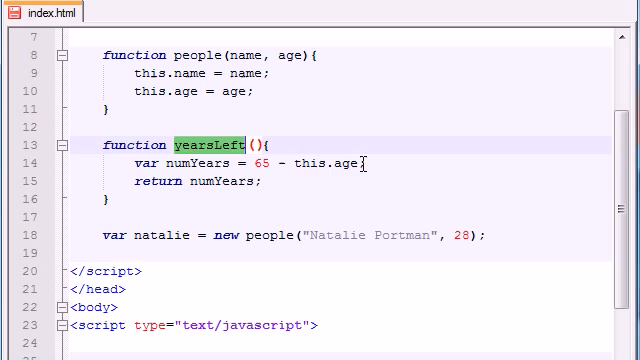
{"action": "left_click_drag", "start_coordinate": [368, 163], "coordinate": [293, 163]}
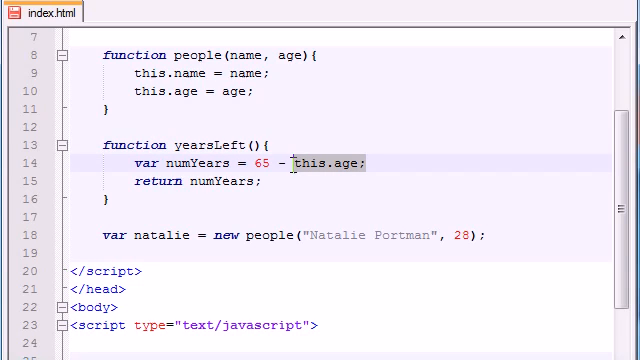
{"action": "double_click", "coordinate": [260, 163]}
{"action": "left_click", "coordinate": [281, 181]}
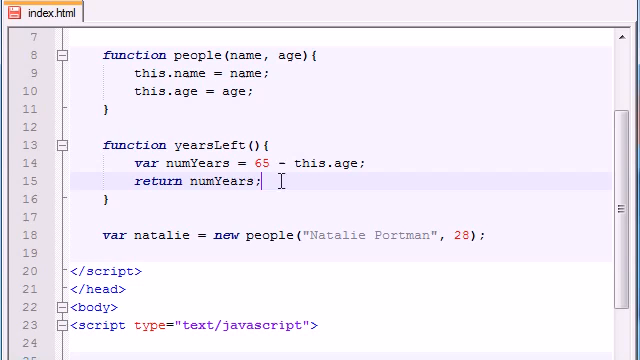
{"action": "left_click_drag", "start_coordinate": [262, 181], "coordinate": [190, 183]}
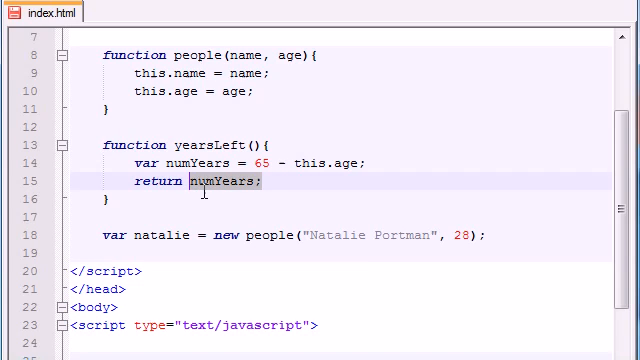
Open an empty line inside the people constructor after this.age = age;
{"action": "left_click_drag", "start_coordinate": [104, 55], "coordinate": [133, 108]}
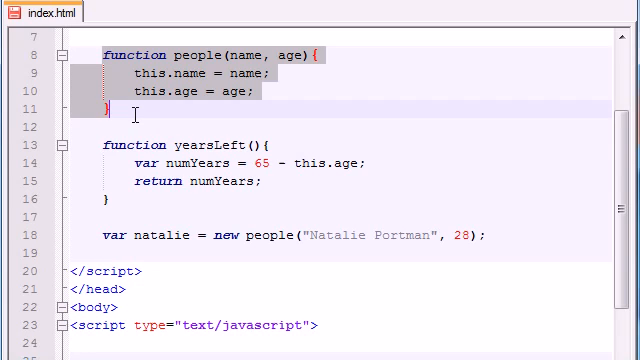
{"action": "left_click", "coordinate": [276, 91]}
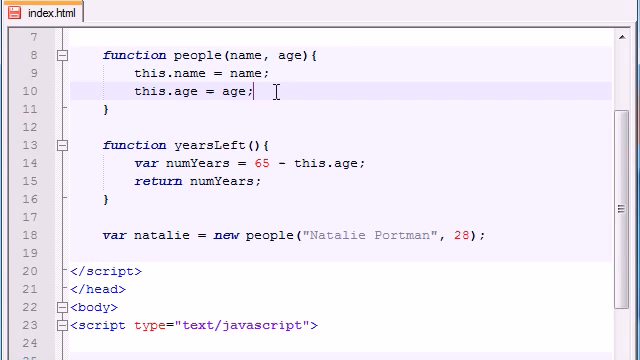
{"action": "key", "text": "Return"}
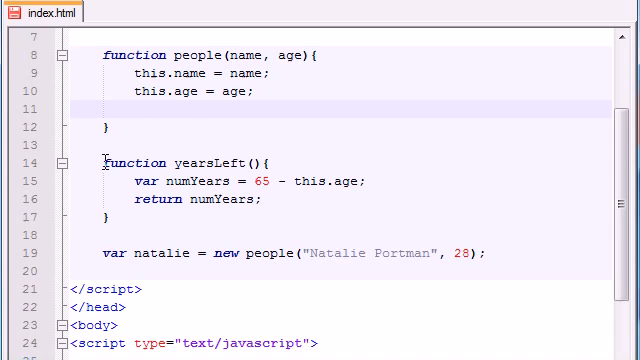
Begin this.yearsUntilRetire = on the constructor's new line after marking yearsLeft
{"action": "left_click_drag", "start_coordinate": [103, 163], "coordinate": [108, 217]}
{"action": "left_click", "coordinate": [120, 210]}
{"action": "left_click_drag", "start_coordinate": [103, 163], "coordinate": [115, 228]}
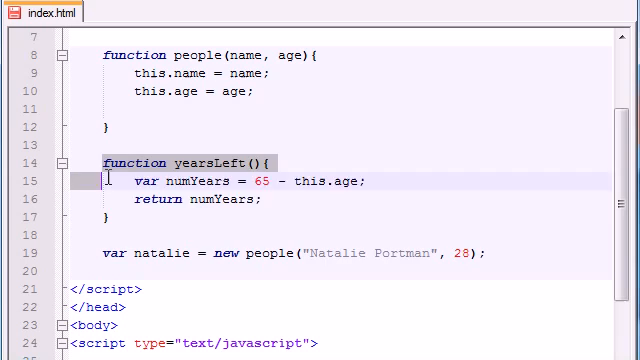
{"action": "left_click", "coordinate": [115, 220]}
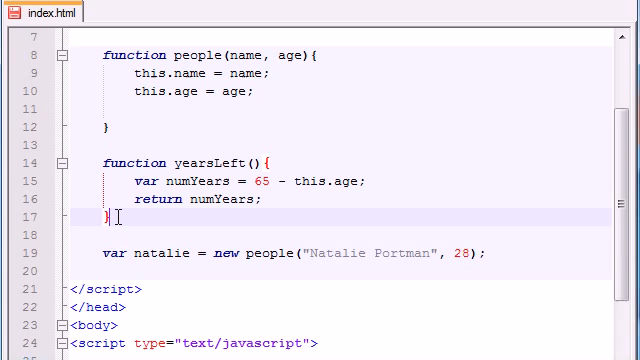
{"action": "left_click_drag", "start_coordinate": [104, 55], "coordinate": [125, 128]}
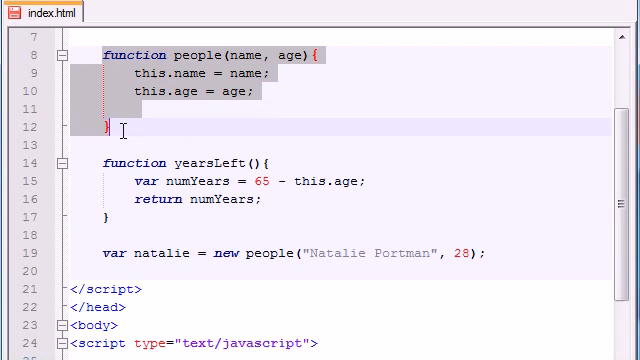
{"action": "left_click", "coordinate": [185, 107]}
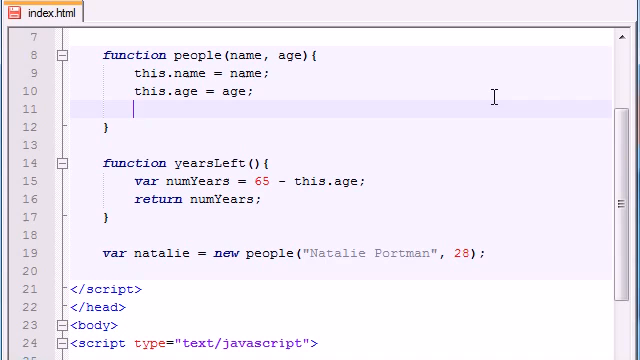
{"action": "type", "text": "this."}
{"action": "type", "text": "years"}
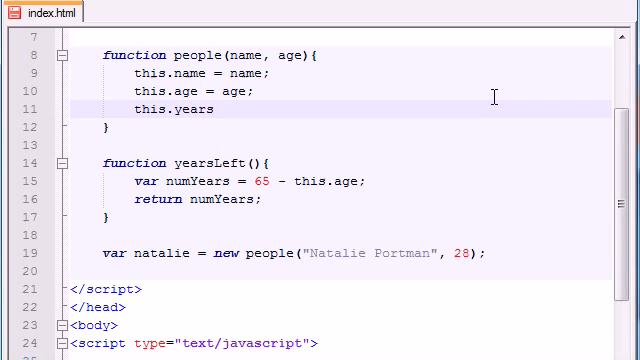
{"action": "type", "text": "UntilRe"}
{"action": "type", "text": "tire "}
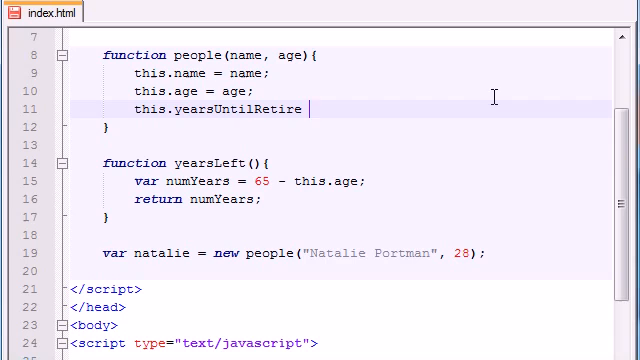
{"action": "type", "text": "="}
Highlight the name, age and yearsUntilRetire properties and the yearsLeft function before assigning
{"action": "double_click", "coordinate": [190, 74]}
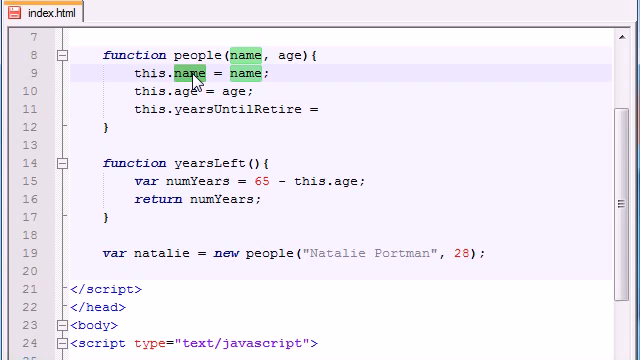
{"action": "double_click", "coordinate": [186, 92]}
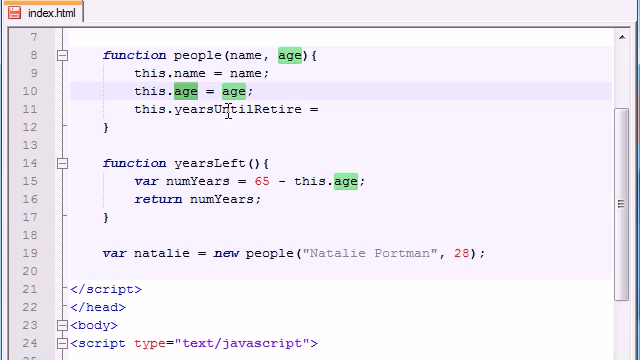
{"action": "double_click", "coordinate": [230, 110]}
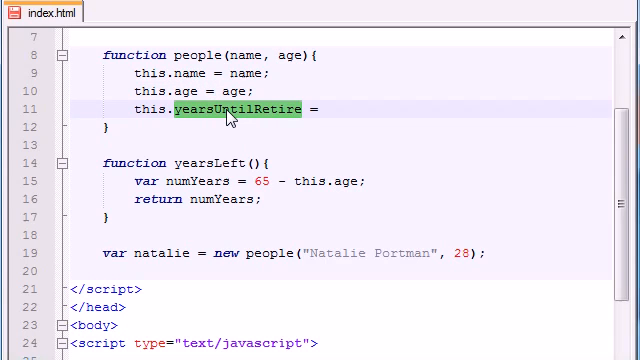
{"action": "left_click", "coordinate": [247, 74]}
{"action": "double_click", "coordinate": [247, 74]}
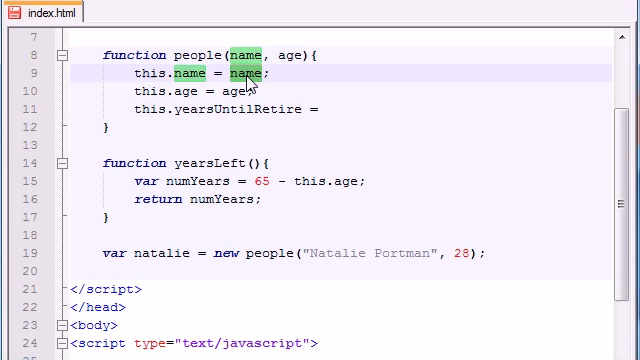
{"action": "double_click", "coordinate": [236, 92]}
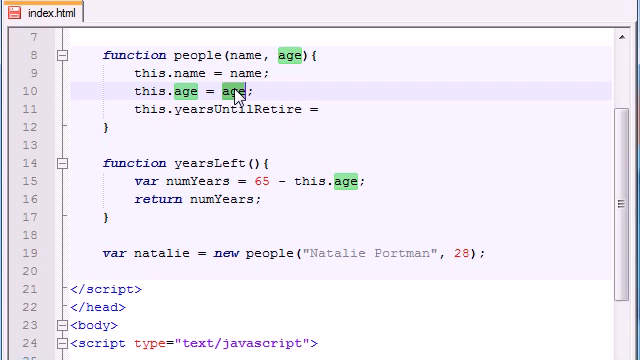
{"action": "left_click", "coordinate": [355, 110]}
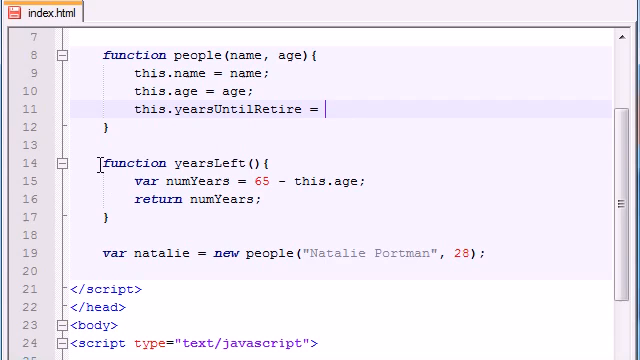
{"action": "left_click_drag", "start_coordinate": [102, 163], "coordinate": [121, 217]}
{"action": "left_click", "coordinate": [346, 110]}
{"action": "type", "text": "65"}
Replace the typed 65 by pasting yearsLeft as the value of this.yearsUntilRetire
{"action": "key", "text": "BackSpace"}
{"action": "key", "text": "BackSpace"}
{"action": "double_click", "coordinate": [207, 163]}
{"action": "right_click", "coordinate": [225, 166]}
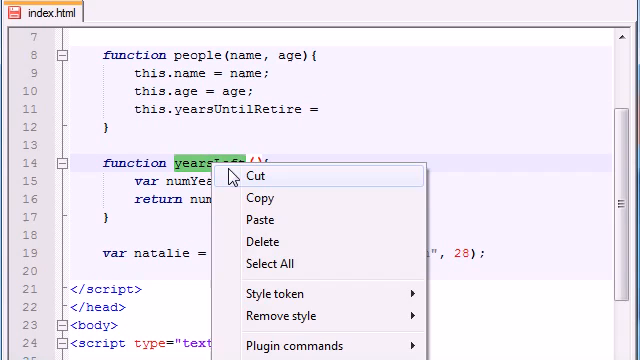
{"action": "left_click", "coordinate": [255, 198]}
{"action": "left_click", "coordinate": [344, 110]}
{"action": "key", "text": "ctrl+v"}
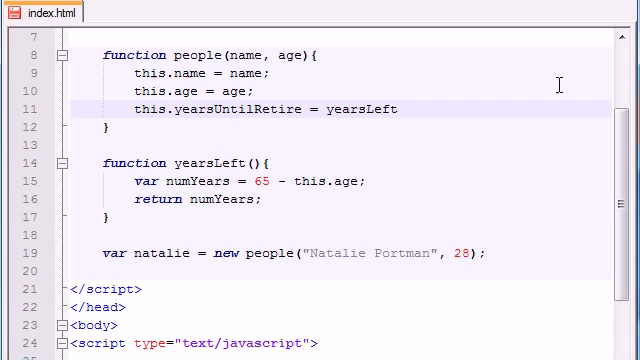
{"action": "type", "text": ";"}
Highlight both yearsLeft occurrences and the three constructor assignment lines
{"action": "double_click", "coordinate": [233, 163]}
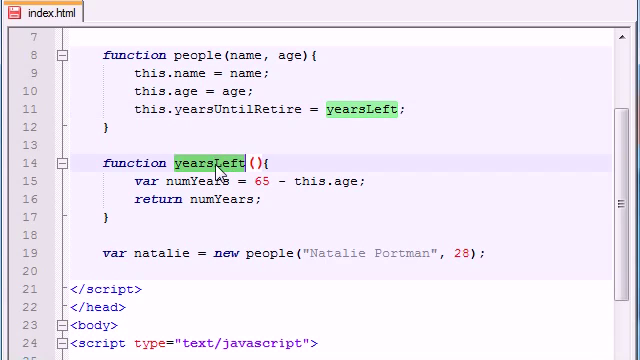
{"action": "left_click", "coordinate": [365, 110]}
{"action": "left_click_drag", "start_coordinate": [128, 73], "coordinate": [309, 73]}
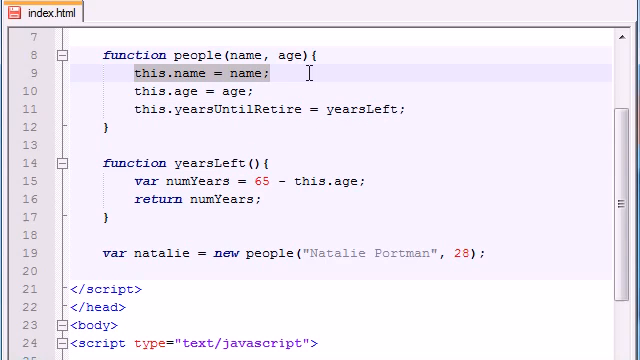
{"action": "left_click_drag", "start_coordinate": [133, 91], "coordinate": [300, 90]}
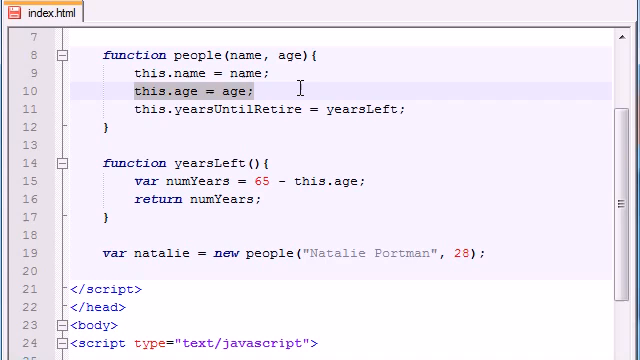
{"action": "left_click", "coordinate": [177, 91]}
{"action": "left_click_drag", "start_coordinate": [131, 109], "coordinate": [309, 112]}
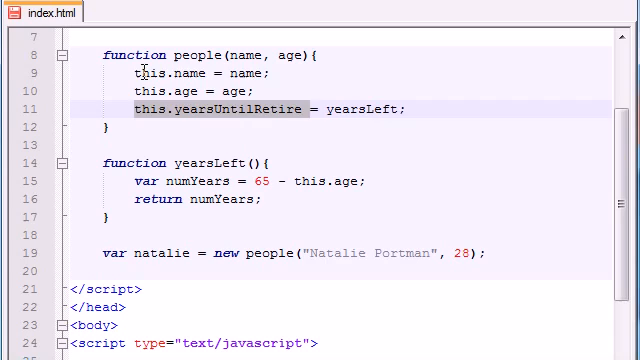
Highlight this.name, this.age, the assigned yearsLeft value and this.age inside yearsLeft
{"action": "left_click_drag", "start_coordinate": [133, 73], "coordinate": [213, 73]}
{"action": "left_click_drag", "start_coordinate": [134, 91], "coordinate": [205, 91]}
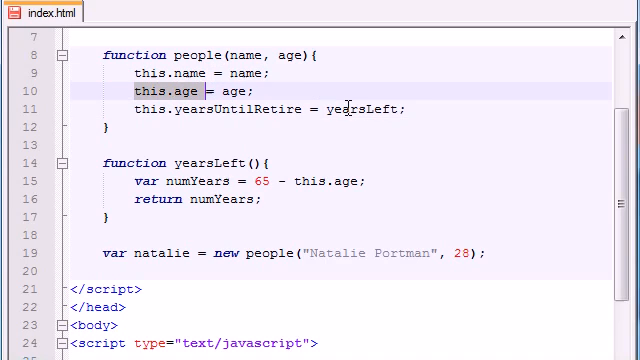
{"action": "left_click", "coordinate": [425, 109]}
{"action": "left_click_drag", "start_coordinate": [406, 109], "coordinate": [326, 109]}
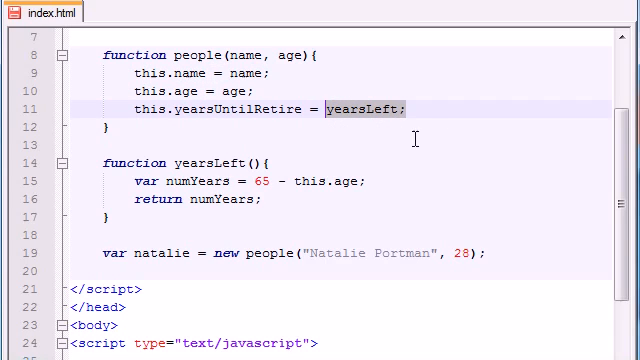
{"action": "double_click", "coordinate": [215, 163]}
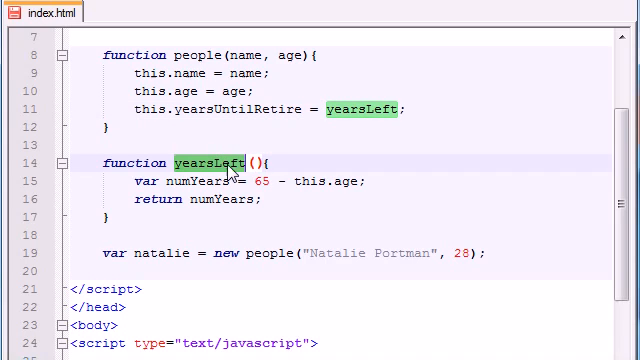
{"action": "left_click", "coordinate": [348, 181]}
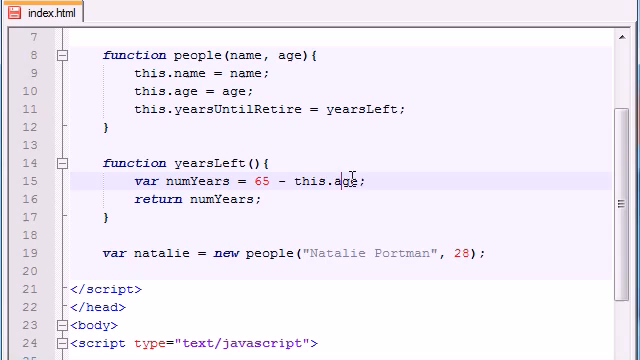
{"action": "left_click_drag", "start_coordinate": [366, 181], "coordinate": [297, 185]}
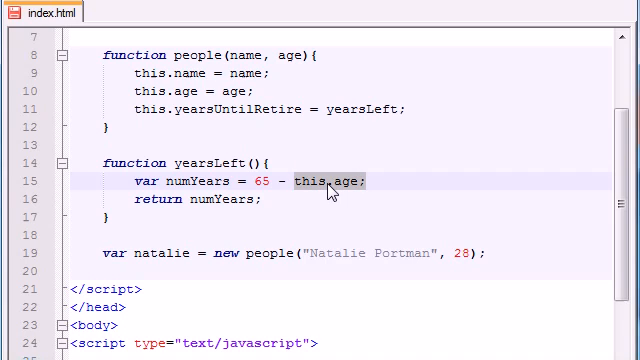
{"action": "scroll", "coordinate": [330, 192], "scroll_direction": "down", "scroll_amount": 2}
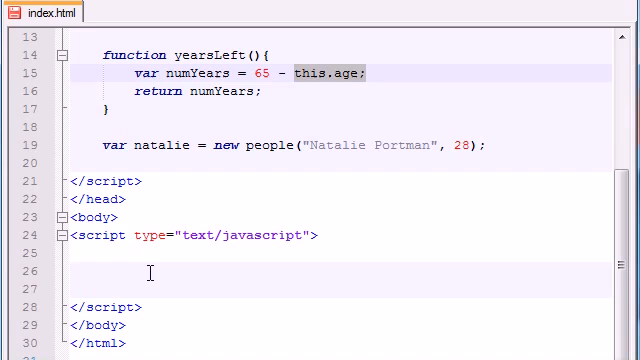
Review the natalie declaration and place the caret inside document.write on line 26
{"action": "left_click", "coordinate": [128, 270]}
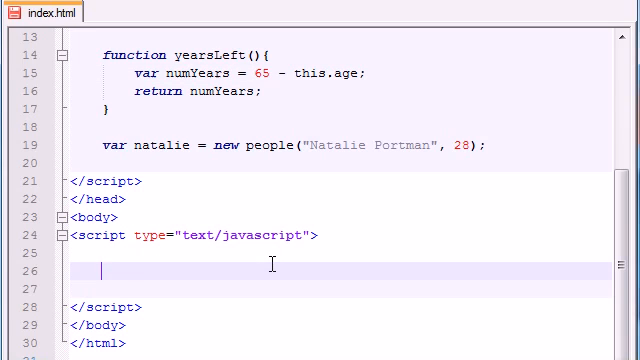
{"action": "type", "text": "doc"}
{"action": "type", "text": "ument.writ"}
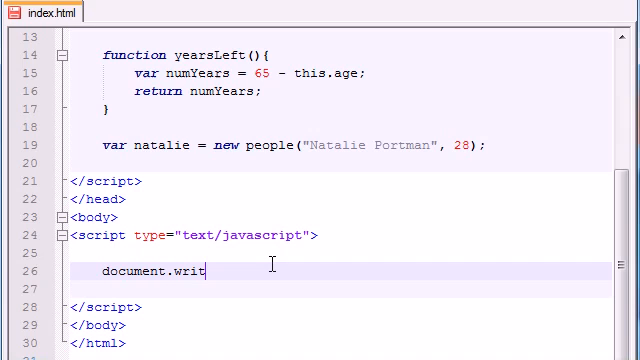
{"action": "type", "text": "e()"}
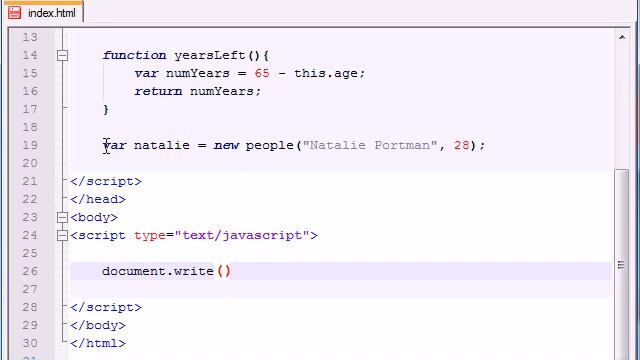
{"action": "left_click_drag", "start_coordinate": [103, 145], "coordinate": [500, 145]}
{"action": "left_click", "coordinate": [405, 145]}
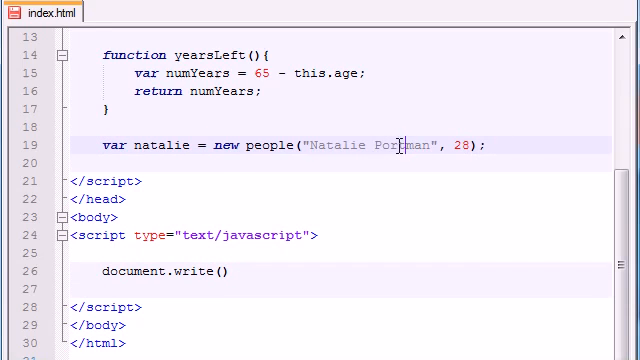
{"action": "left_click_drag", "start_coordinate": [311, 145], "coordinate": [472, 145]}
{"action": "left_click", "coordinate": [238, 262]}
{"action": "left_click", "coordinate": [224, 271]}
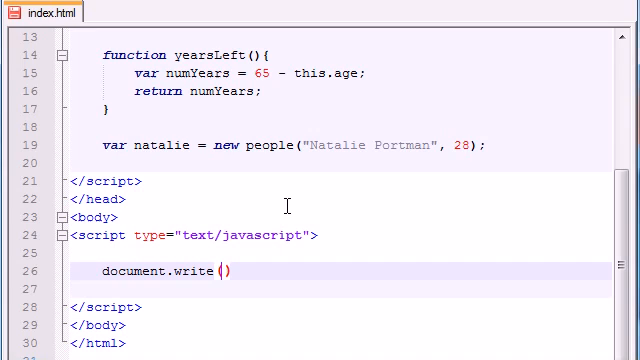
{"action": "type", "text": "na"}
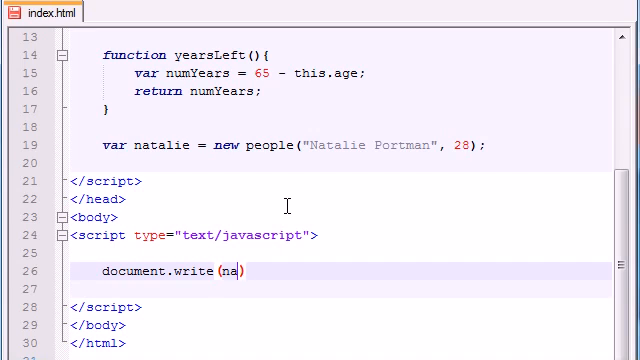
{"action": "type", "text": "talie."}
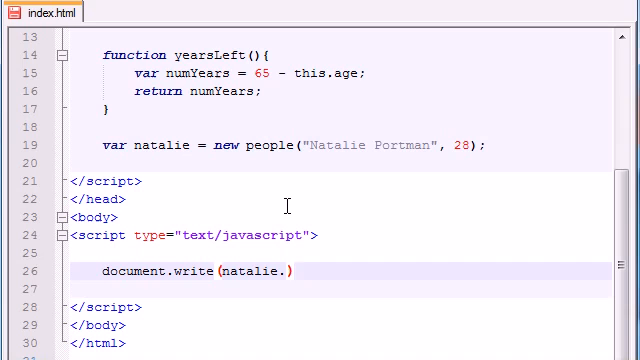
{"action": "type", "text": "yeqars"}
Complete document.write(natalie.yearsUntilRetire()) by pasting the copied property name
{"action": "key", "text": "BackSpace"}
{"action": "key", "text": "BackSpace"}
{"action": "key", "text": "BackSpace"}
{"action": "key", "text": "BackSpace"}
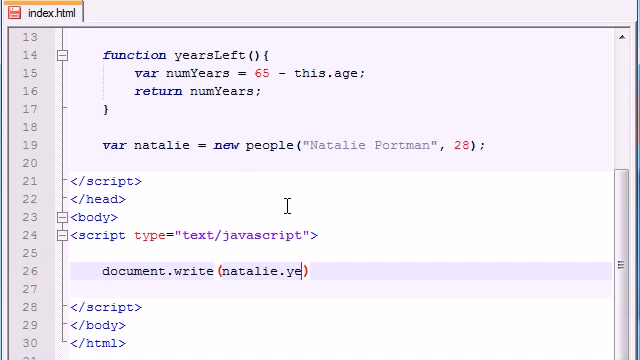
{"action": "scroll", "coordinate": [287, 206], "scroll_direction": "up", "scroll_amount": 3}
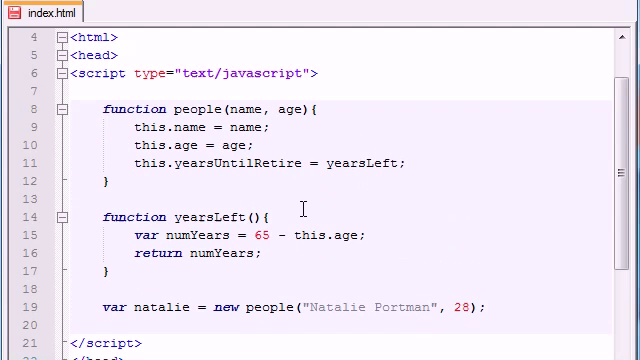
{"action": "double_click", "coordinate": [192, 127]}
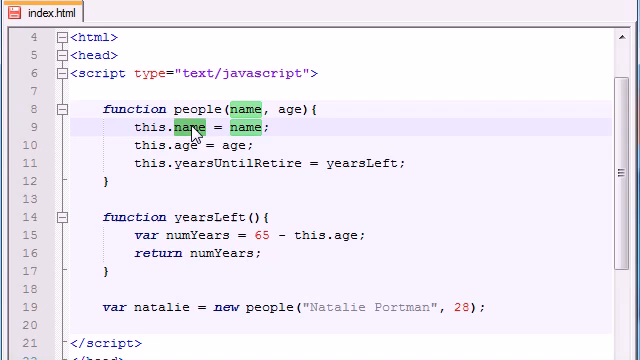
{"action": "double_click", "coordinate": [187, 145]}
{"action": "double_click", "coordinate": [214, 163]}
{"action": "right_click", "coordinate": [214, 163]}
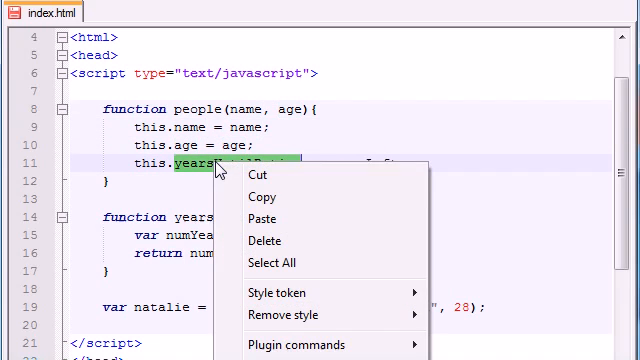
{"action": "left_click", "coordinate": [259, 197]}
{"action": "scroll", "coordinate": [264, 243], "scroll_direction": "down", "scroll_amount": 3}
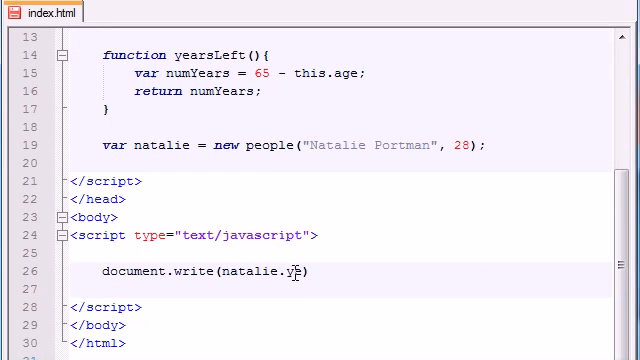
{"action": "double_click", "coordinate": [296, 271]}
{"action": "key", "text": "ctrl+v"}
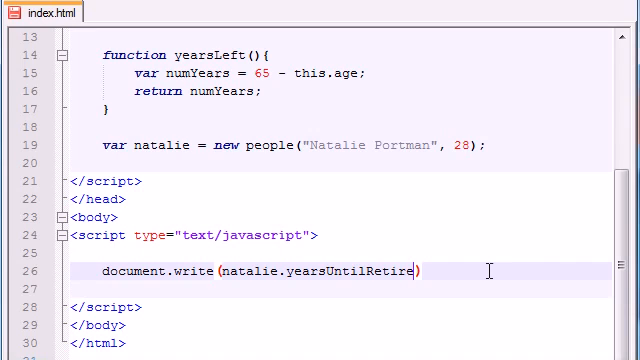
{"action": "type", "text": "()"}
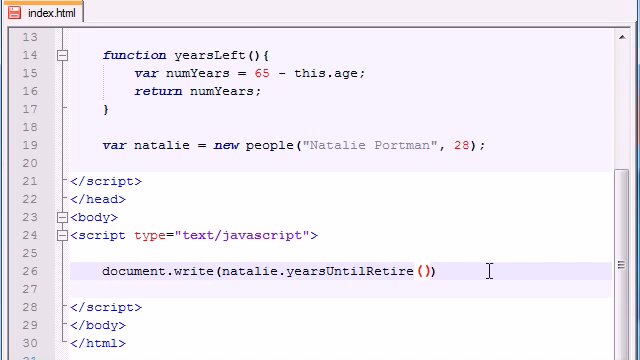
{"action": "type", "text": ");"}
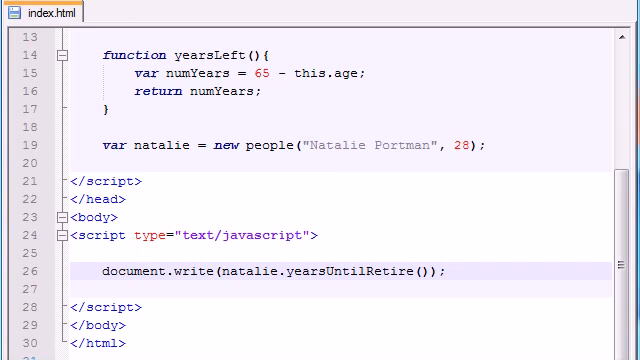
Check the browser shows 37, then select the natalie declaration line for copying
{"action": "key", "text": "alt+Tab"}
{"action": "left_click_drag", "start_coordinate": [414, 83], "coordinate": [406, 80]}
{"action": "left_click_drag", "start_coordinate": [300, 212], "coordinate": [371, 221]}
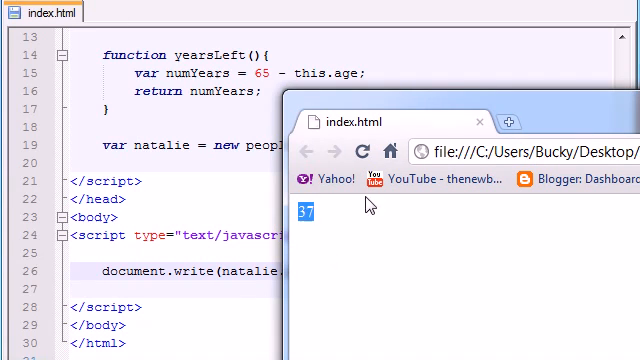
{"action": "left_click", "coordinate": [581, 122]}
{"action": "left_click_drag", "start_coordinate": [490, 146], "coordinate": [102, 148]}
{"action": "right_click", "coordinate": [105, 148]}
Duplicate the natalie line as var bucky = new people("Bucky roberts", 24);
{"action": "left_click", "coordinate": [170, 182]}
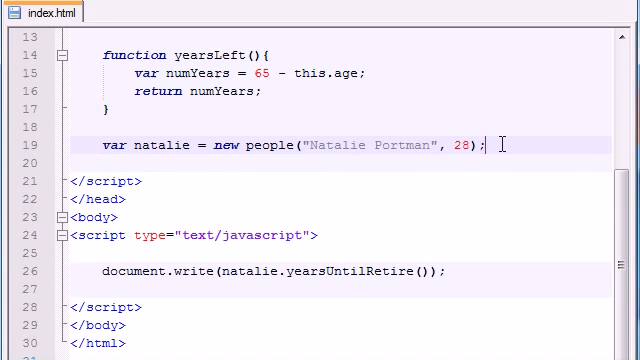
{"action": "key", "text": "ctrl+d"}
{"action": "double_click", "coordinate": [158, 163]}
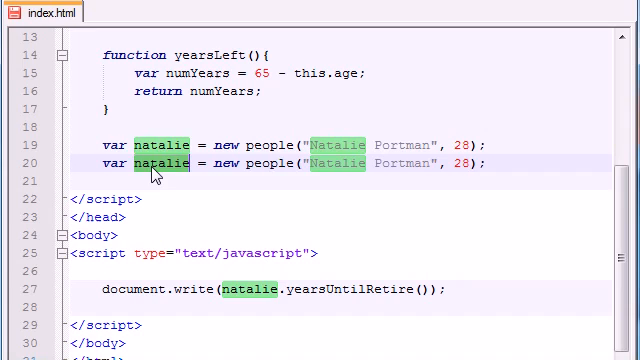
{"action": "type", "text": "bucky"}
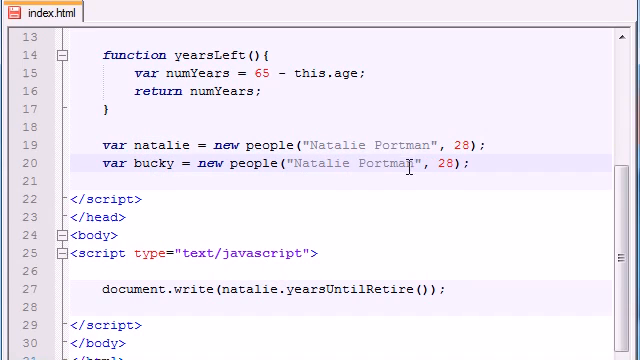
{"action": "left_click_drag", "start_coordinate": [412, 163], "coordinate": [298, 164]}
{"action": "type", "text": "Bucky "}
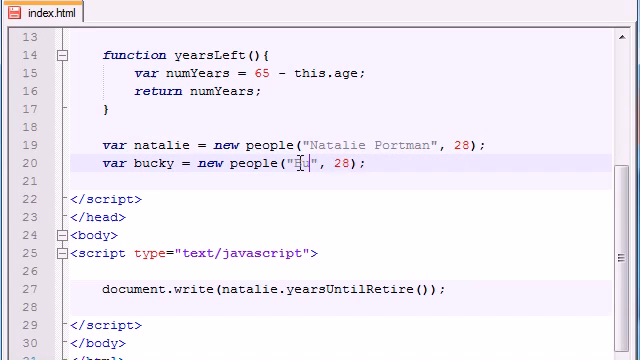
{"action": "type", "text": "roberts"}
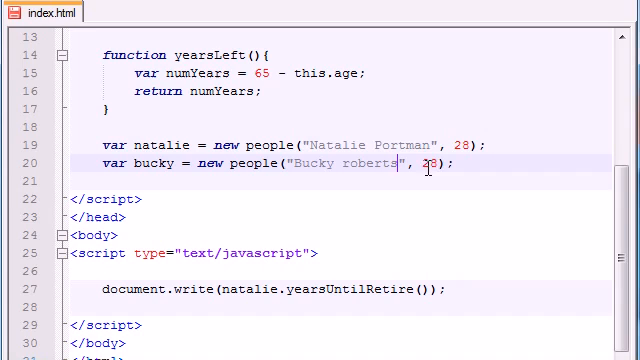
{"action": "left_click_drag", "start_coordinate": [434, 163], "coordinate": [442, 163]}
{"action": "type", "text": "4"}
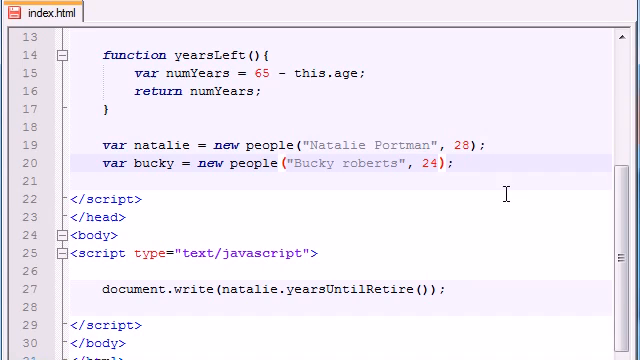
Write bucky.yearsUntilRetire() instead of natalie's and check the browser shows 41
{"action": "double_click", "coordinate": [240, 291]}
{"action": "type", "text": "bucky"}
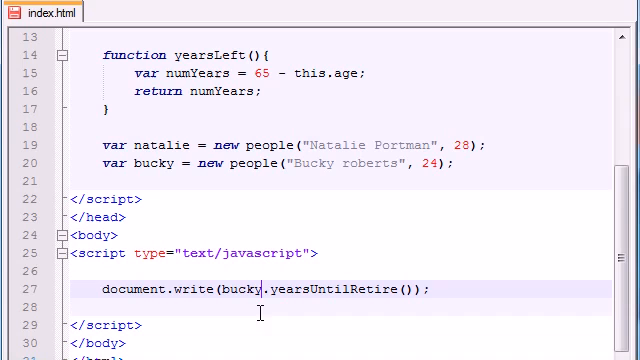
{"action": "double_click", "coordinate": [240, 291]}
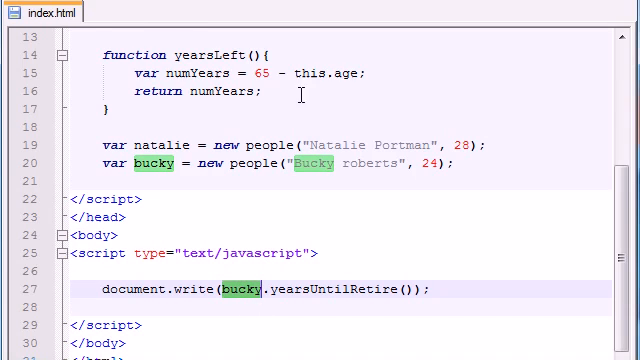
{"action": "key", "text": "alt+Tab"}
Reload the page to confirm 41 years until retirement for bucky, then return to the editor
{"action": "left_click_drag", "start_coordinate": [405, 125], "coordinate": [385, 82]}
{"action": "left_click", "coordinate": [207, 126]}
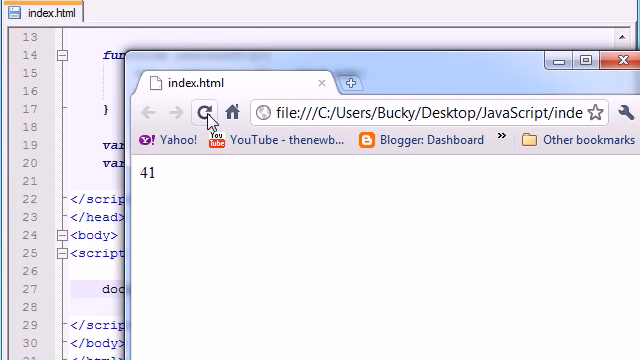
{"action": "mouse_move", "coordinate": [168, 179]}
{"action": "left_mouse_down"}
{"action": "mouse_move", "coordinate": [130, 172]}
{"action": "mouse_move", "coordinate": [138, 172]}
{"action": "left_mouse_up"}
{"action": "left_click", "coordinate": [166, 178]}
{"action": "left_click_drag", "start_coordinate": [410, 82], "coordinate": [639, 130]}
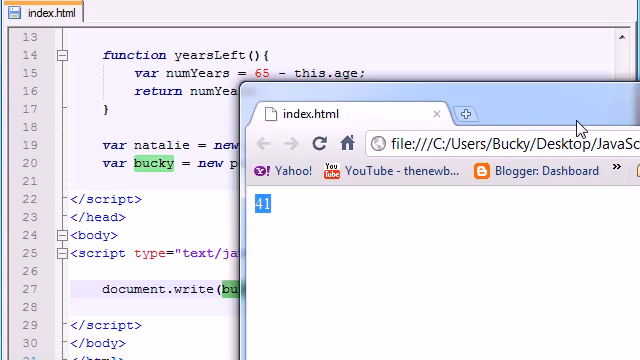
{"action": "left_click", "coordinate": [400, 236]}
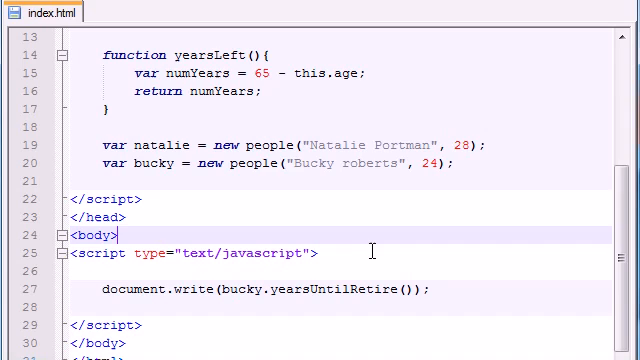
{"action": "scroll", "coordinate": [371, 252], "scroll_direction": "up", "scroll_amount": 2}
{"action": "scroll", "coordinate": [365, 250], "scroll_direction": "up", "scroll_amount": 2}
{"action": "scroll", "coordinate": [360, 250], "scroll_direction": "up", "scroll_amount": 1}
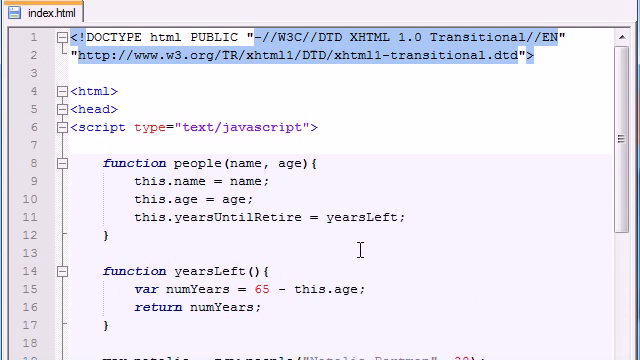
{"action": "scroll", "coordinate": [262, 259], "scroll_direction": "down", "scroll_amount": 1}
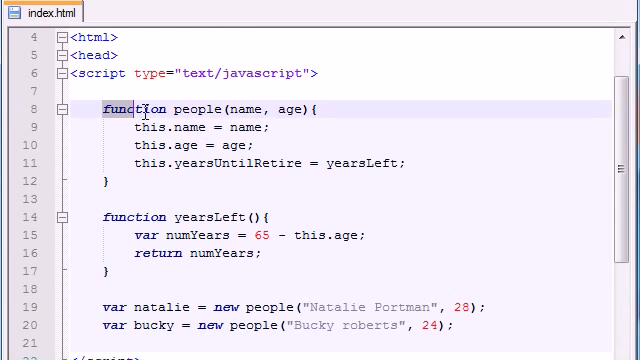
{"action": "left_click_drag", "start_coordinate": [104, 109], "coordinate": [255, 131]}
{"action": "left_click", "coordinate": [205, 127]}
{"action": "mouse_move", "coordinate": [205, 127]}
{"action": "left_mouse_down"}
{"action": "mouse_move", "coordinate": [135, 127]}
{"action": "mouse_move", "coordinate": [200, 146]}
{"action": "left_mouse_up"}
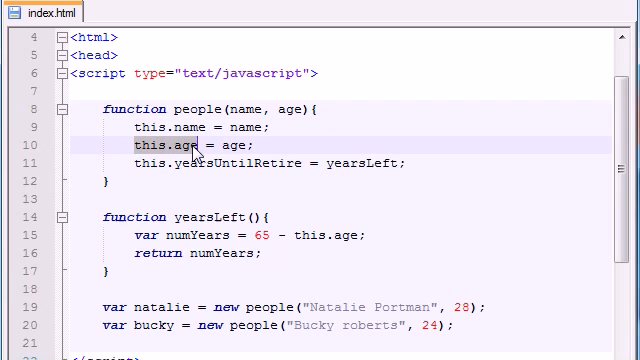
{"action": "left_click", "coordinate": [197, 145]}
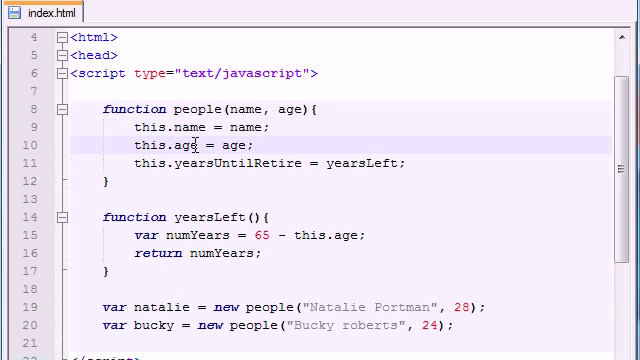
{"action": "left_click", "coordinate": [370, 163]}
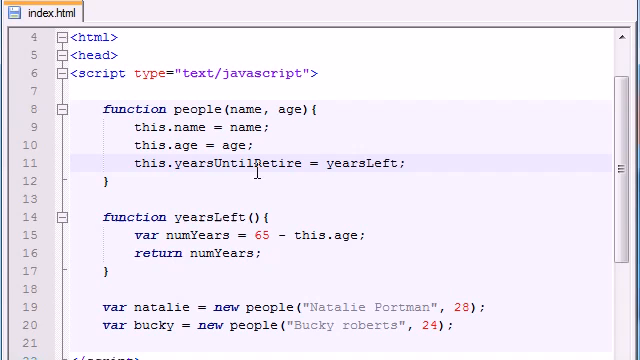
{"action": "double_click", "coordinate": [369, 162]}
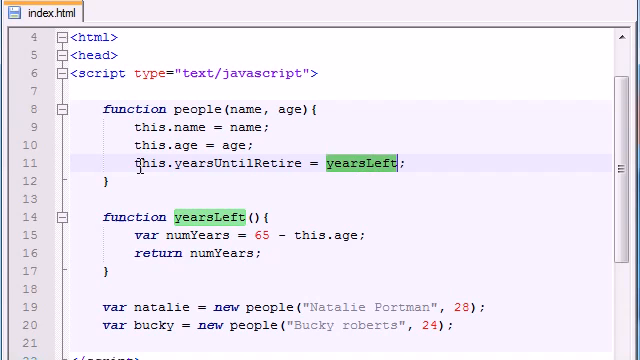
{"action": "left_click_drag", "start_coordinate": [135, 163], "coordinate": [313, 163]}
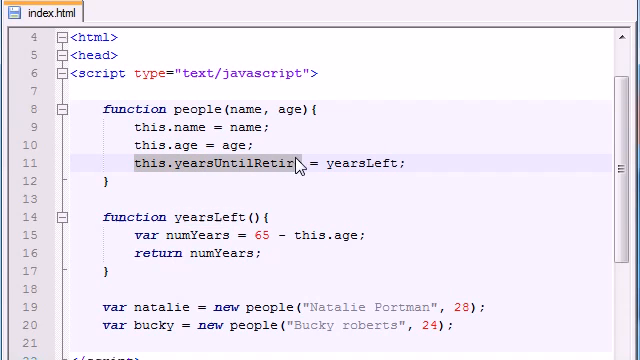
{"action": "left_click", "coordinate": [254, 164]}
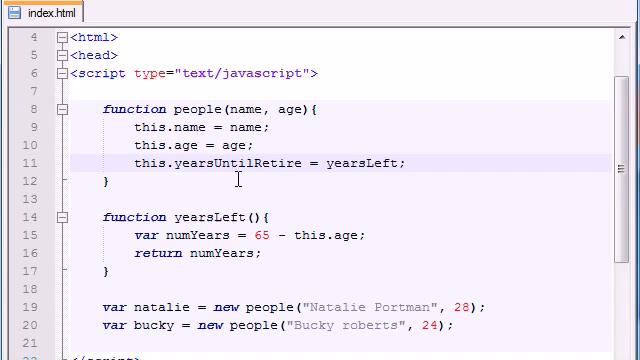
{"action": "scroll", "coordinate": [240, 180], "scroll_direction": "down", "scroll_amount": 1}
{"action": "left_click_drag", "start_coordinate": [103, 163], "coordinate": [110, 217]}
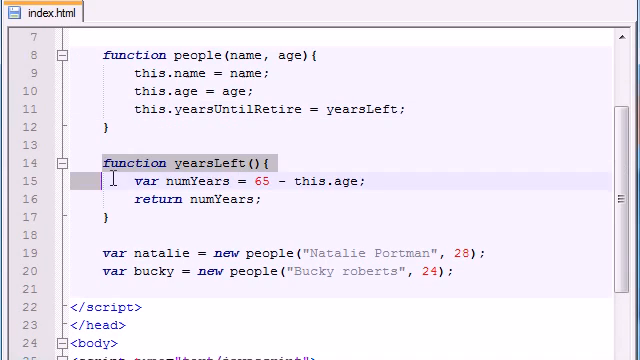
{"action": "left_click", "coordinate": [308, 181]}
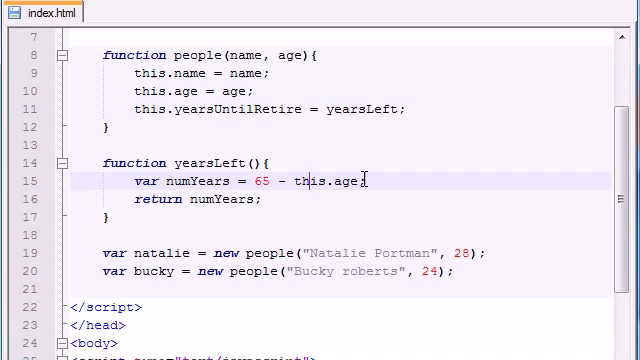
{"action": "left_click_drag", "start_coordinate": [358, 181], "coordinate": [296, 182]}
{"action": "double_click", "coordinate": [308, 181]}
{"action": "double_click", "coordinate": [348, 181]}
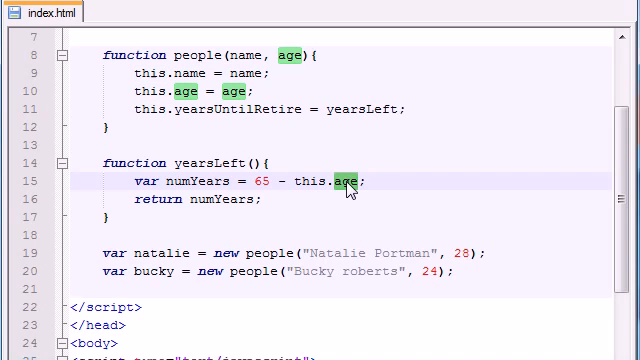
{"action": "scroll", "coordinate": [316, 196], "scroll_direction": "up", "scroll_amount": 1}
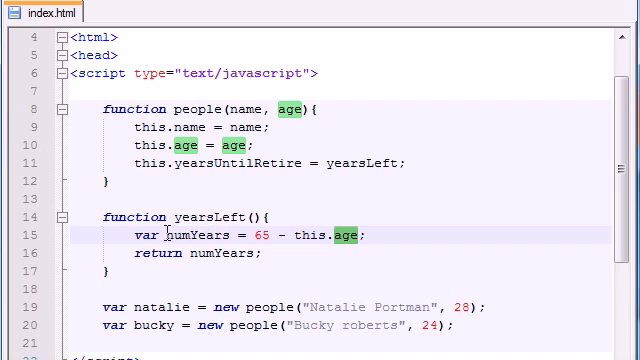
{"action": "left_click", "coordinate": [297, 256]}
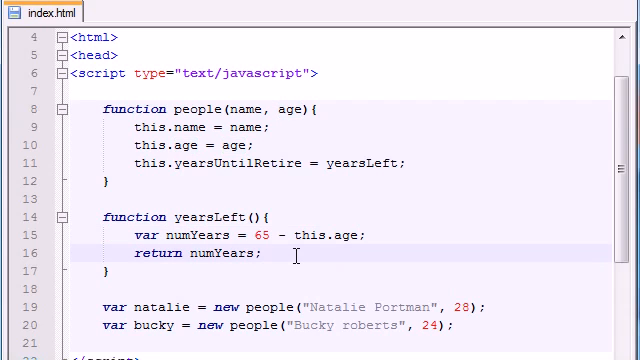
{"action": "scroll", "coordinate": [297, 256], "scroll_direction": "down", "scroll_amount": 2}
{"action": "scroll", "coordinate": [297, 256], "scroll_direction": "down", "scroll_amount": 2}
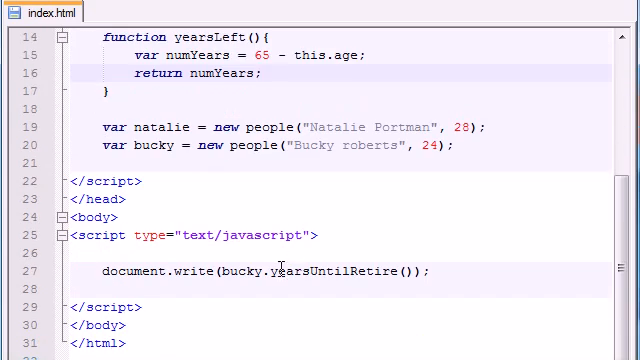
{"action": "left_click_drag", "start_coordinate": [221, 271], "coordinate": [413, 271]}
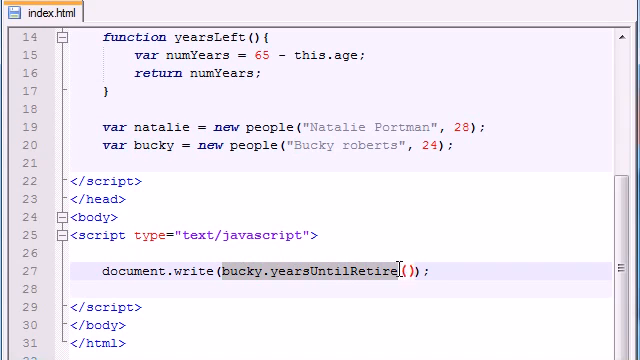
{"action": "left_click", "coordinate": [304, 271]}
{"action": "double_click", "coordinate": [242, 271]}
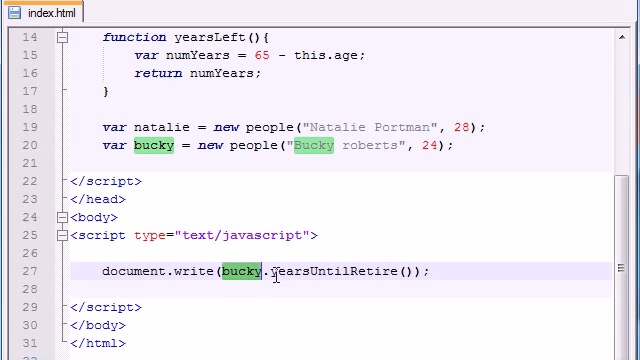
{"action": "left_click_drag", "start_coordinate": [270, 271], "coordinate": [413, 271]}
{"action": "scroll", "coordinate": [355, 280], "scroll_direction": "up", "scroll_amount": 3}
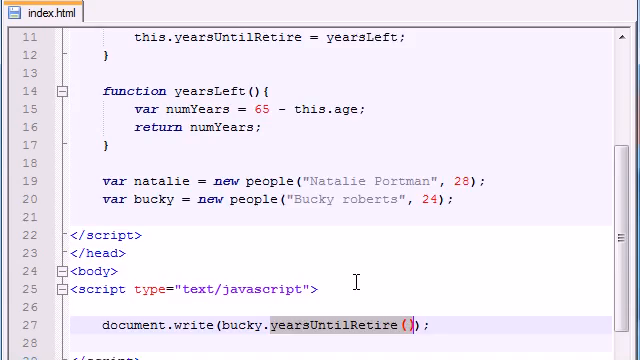
{"action": "scroll", "coordinate": [270, 160], "scroll_direction": "up", "scroll_amount": 3}
{"action": "double_click", "coordinate": [255, 91]}
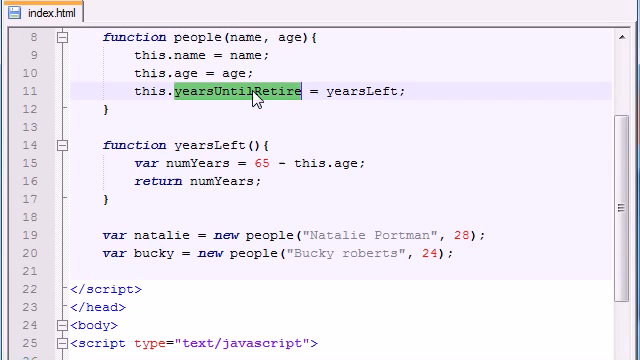
{"action": "double_click", "coordinate": [212, 145]}
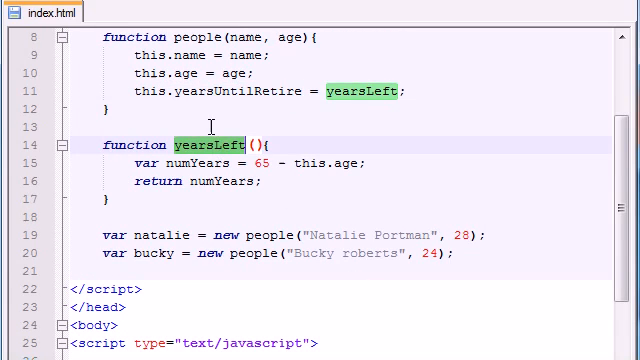
{"action": "double_click", "coordinate": [222, 91]}
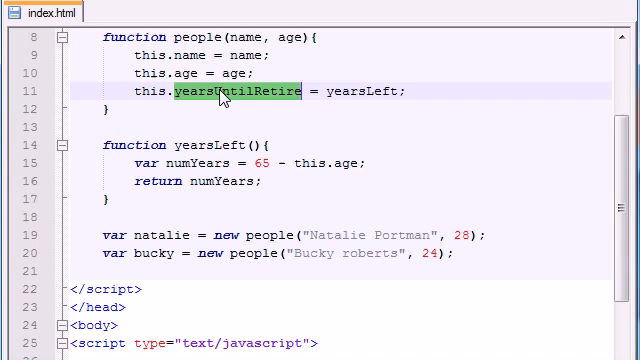
{"action": "scroll", "coordinate": [216, 184], "scroll_direction": "down", "scroll_amount": 2}
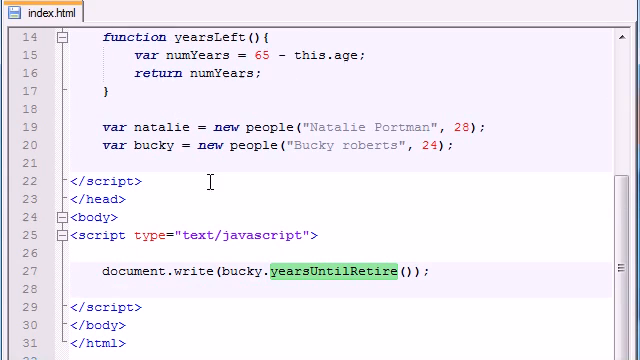
{"action": "scroll", "coordinate": [210, 182], "scroll_direction": "up", "scroll_amount": 2}
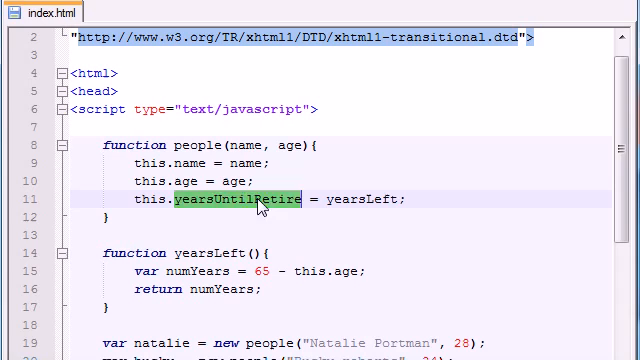
{"action": "left_click", "coordinate": [399, 199]}
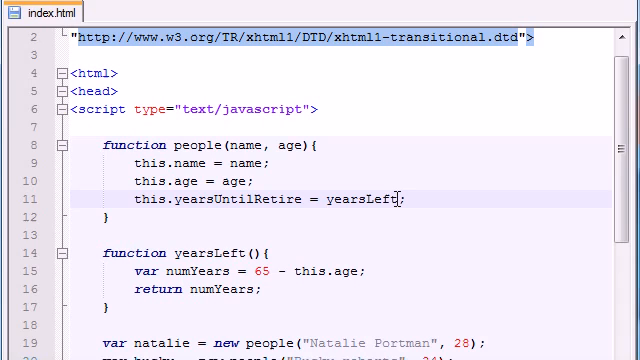
{"action": "left_click", "coordinate": [221, 253]}
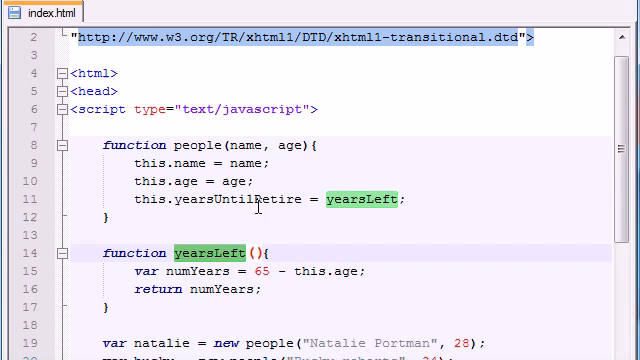
{"action": "left_click", "coordinate": [137, 199]}
{"action": "left_click_drag", "start_coordinate": [137, 199], "coordinate": [400, 201]}
{"action": "left_click", "coordinate": [402, 199]}
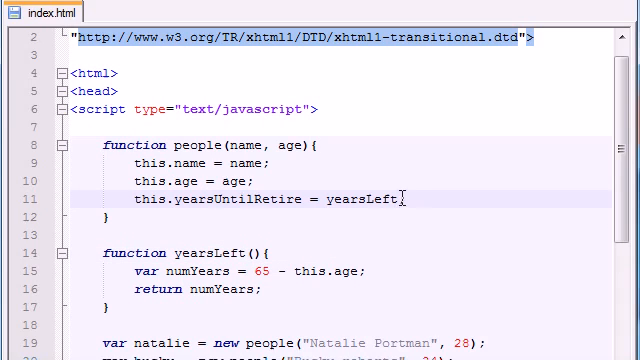
{"action": "scroll", "coordinate": [405, 262], "scroll_direction": "down", "scroll_amount": 3}
{"action": "scroll", "coordinate": [405, 262], "scroll_direction": "down", "scroll_amount": 3}
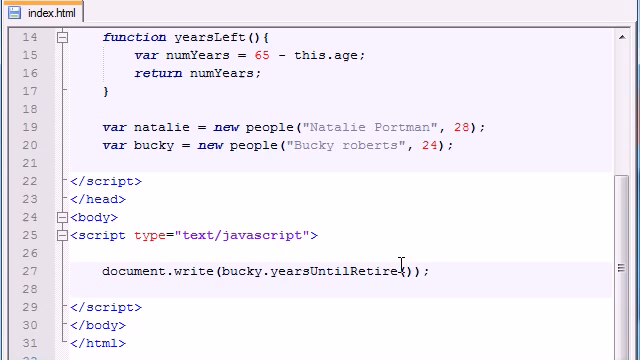
{"action": "left_click", "coordinate": [397, 271]}
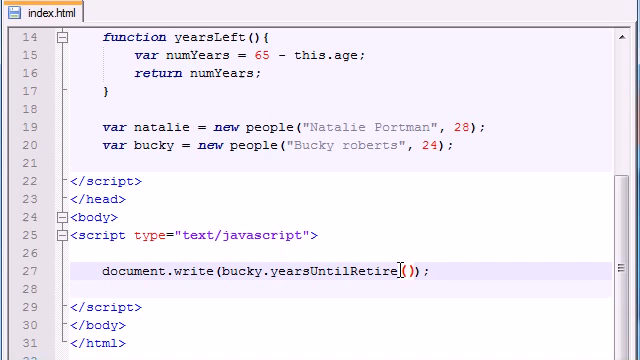
{"action": "left_click", "coordinate": [421, 271]}
{"action": "scroll", "coordinate": [357, 281], "scroll_direction": "up", "scroll_amount": 4}
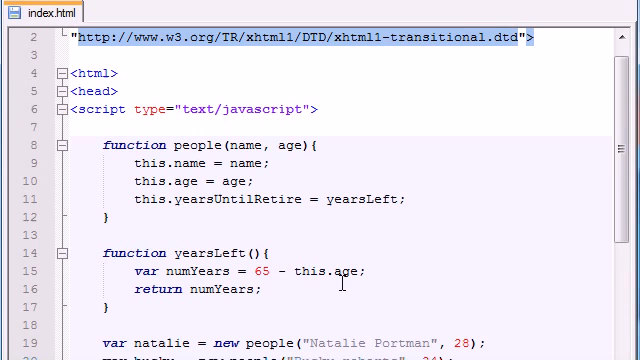
{"action": "left_click_drag", "start_coordinate": [304, 199], "coordinate": [176, 199]}
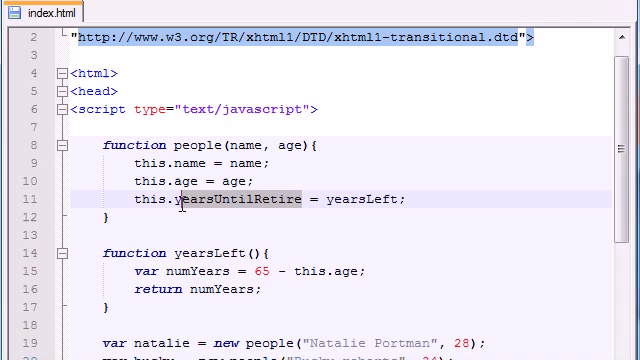
{"action": "double_click", "coordinate": [242, 205]}
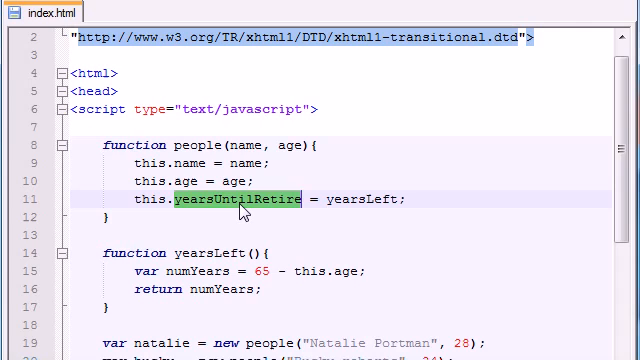
{"action": "left_click", "coordinate": [397, 183]}
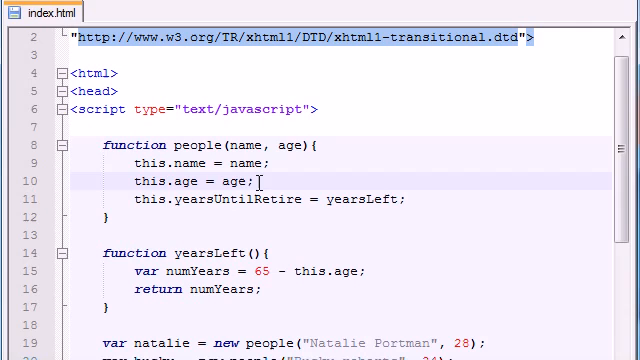
{"action": "left_click_drag", "start_coordinate": [103, 145], "coordinate": [138, 220]}
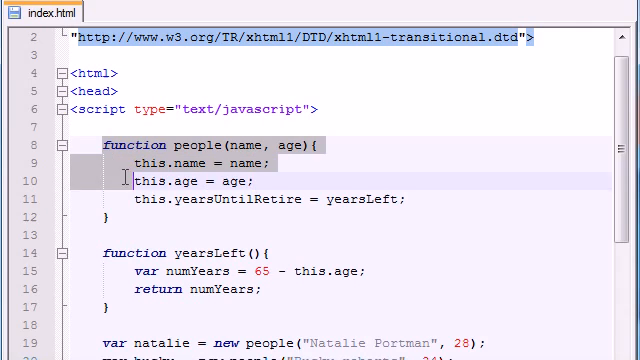
{"action": "left_click", "coordinate": [134, 165]}
{"action": "left_click_drag", "start_coordinate": [134, 163], "coordinate": [285, 183]}
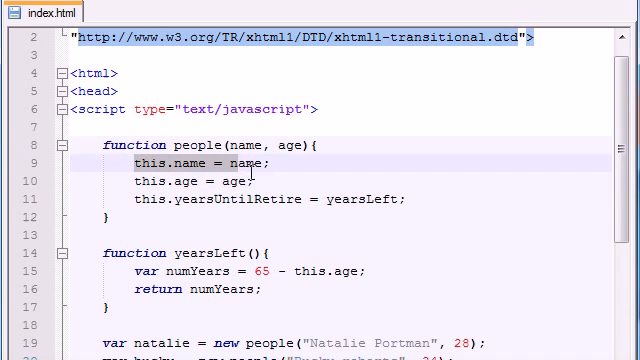
{"action": "left_click", "coordinate": [134, 199]}
{"action": "left_click_drag", "start_coordinate": [134, 199], "coordinate": [428, 198]}
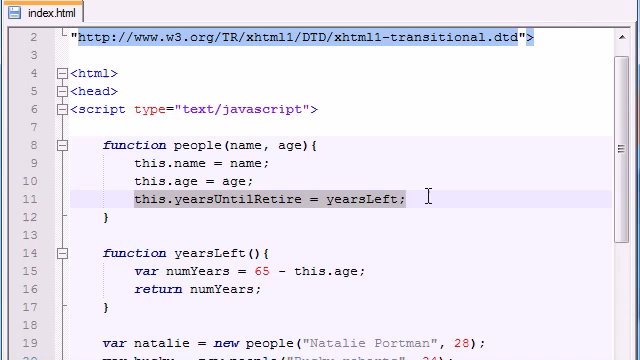
{"action": "left_click", "coordinate": [400, 199]}
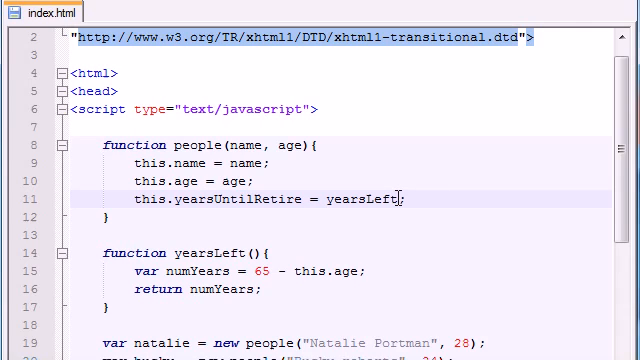